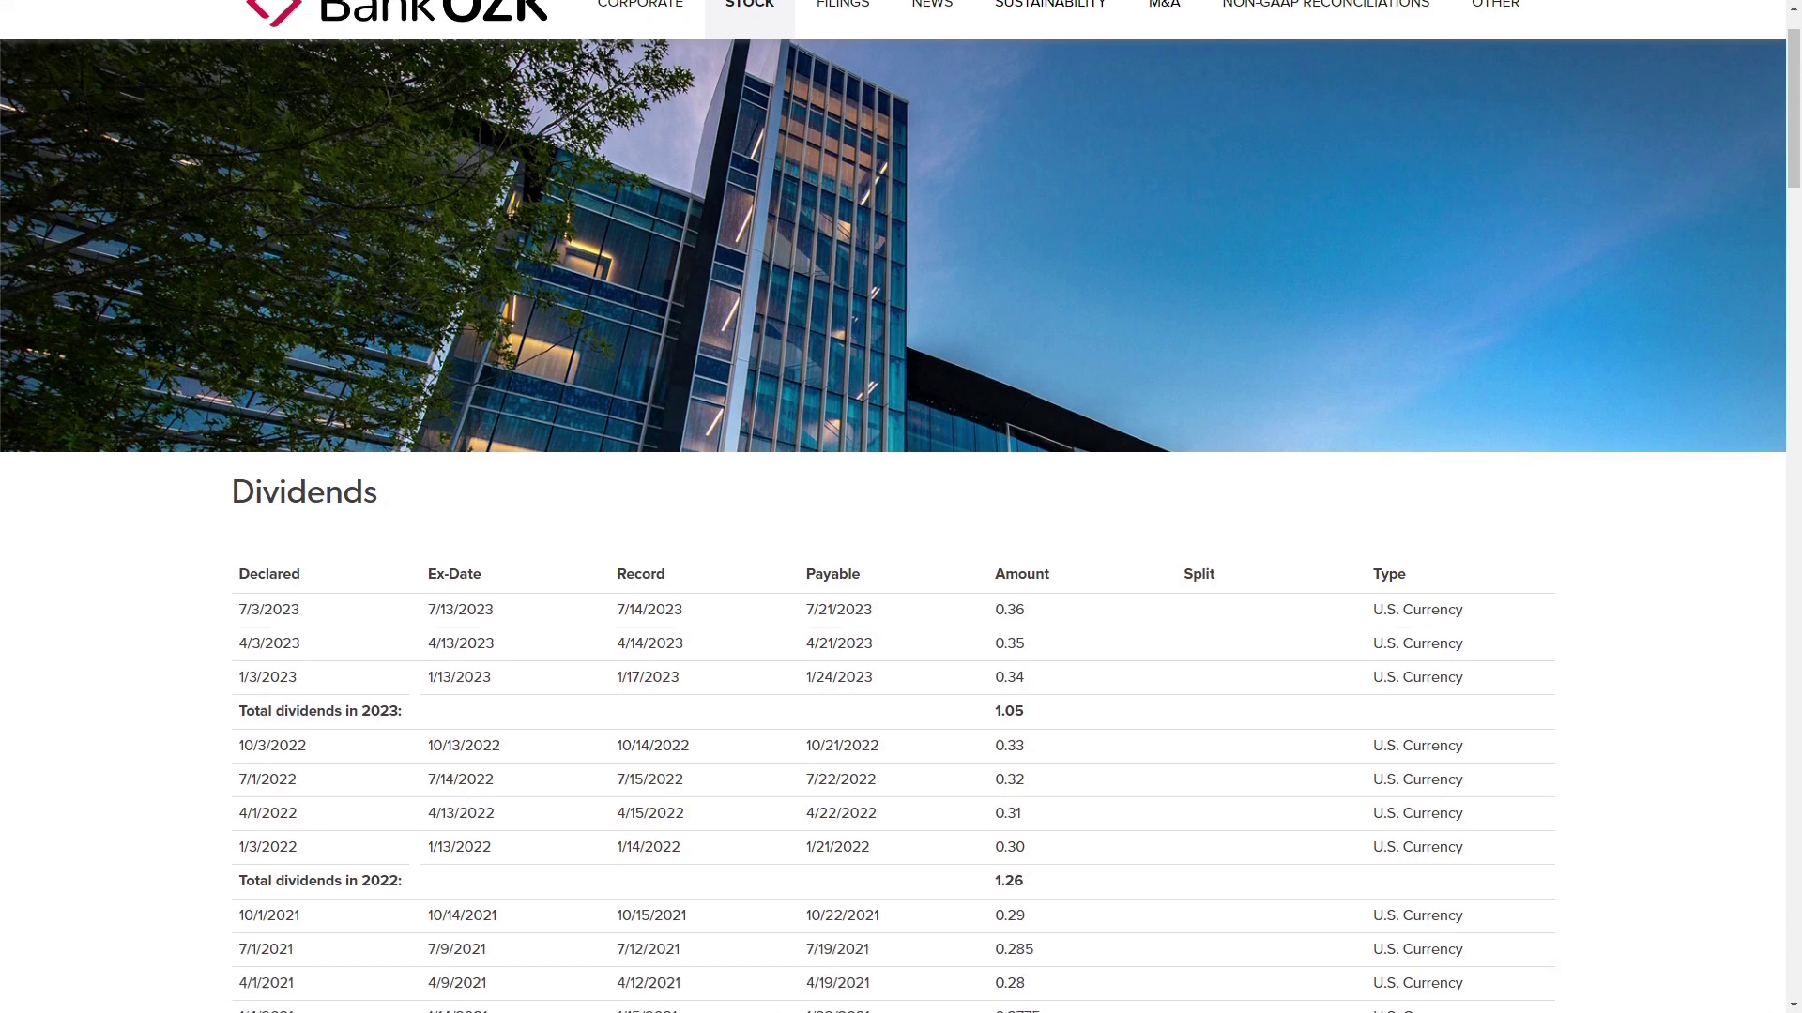
# Review Bank OZK's full dividend payment history and its dividend growth rates on Seeking Alpha.
pyautogui.scroll(-20, 901, 506)
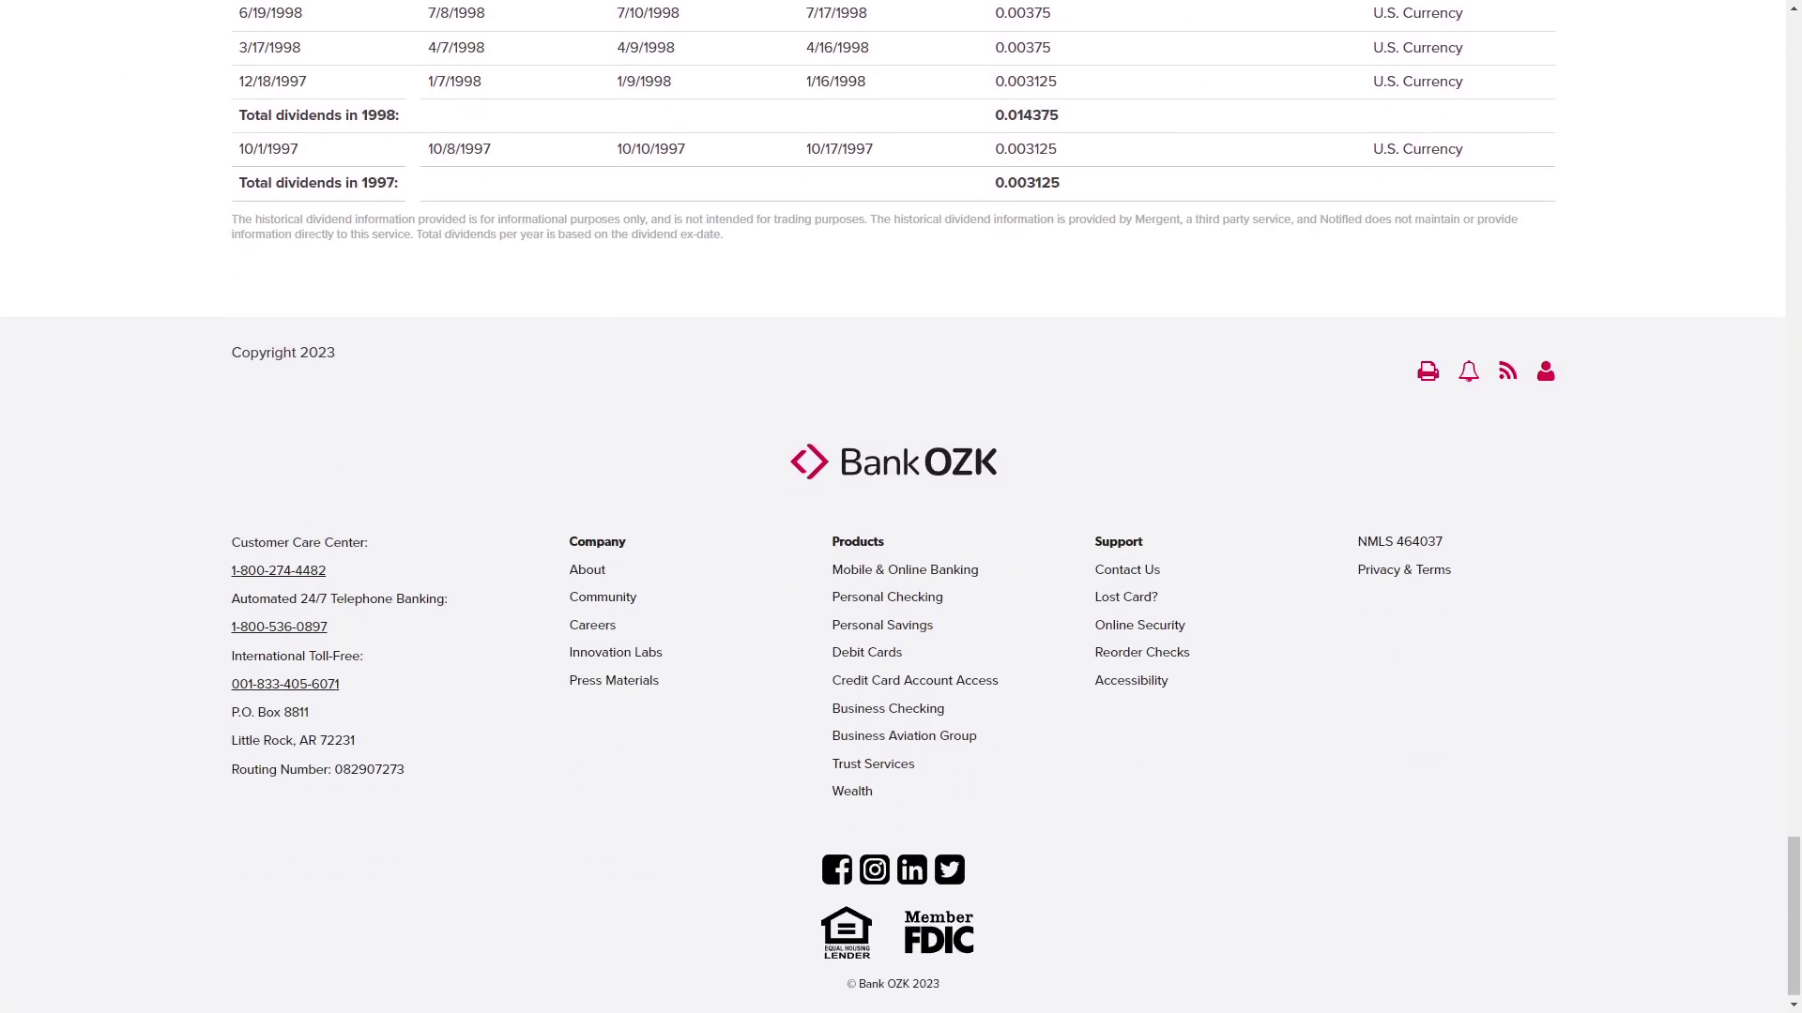
pyautogui.scroll(10, 901, 507)
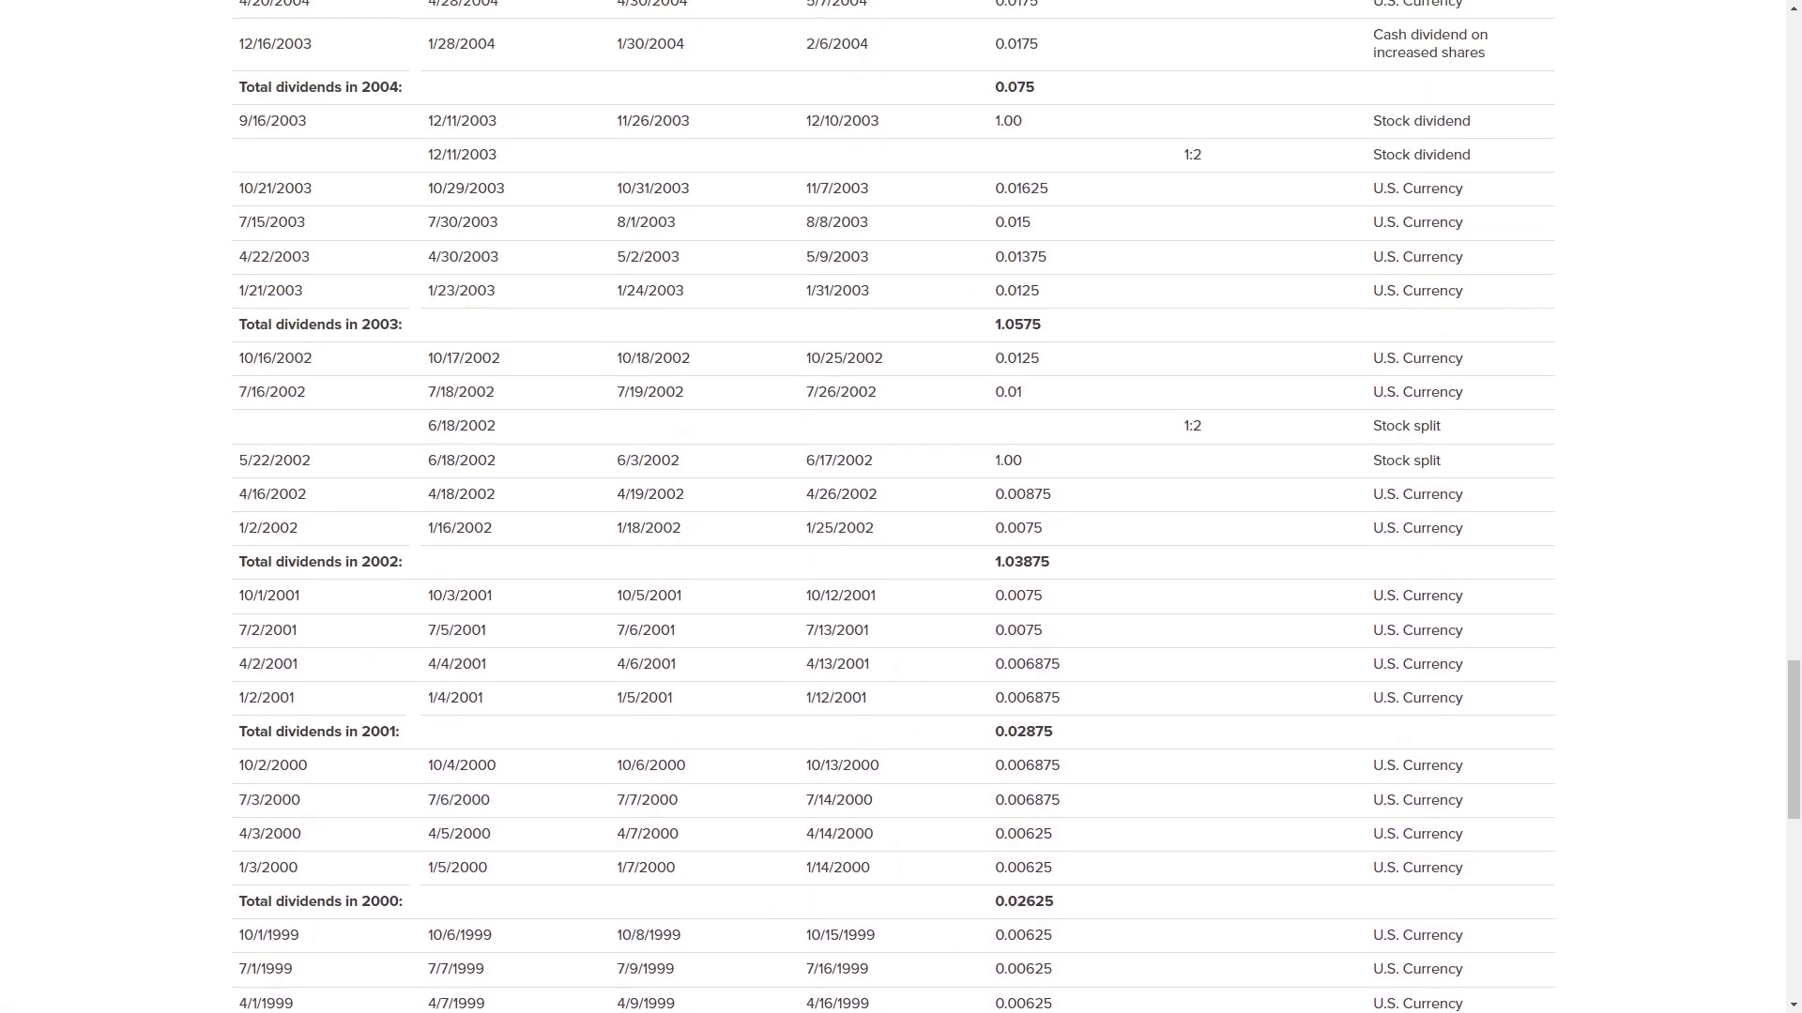
pyautogui.scroll(3, 901, 507)
pyautogui.scroll(-1, 900, 506)
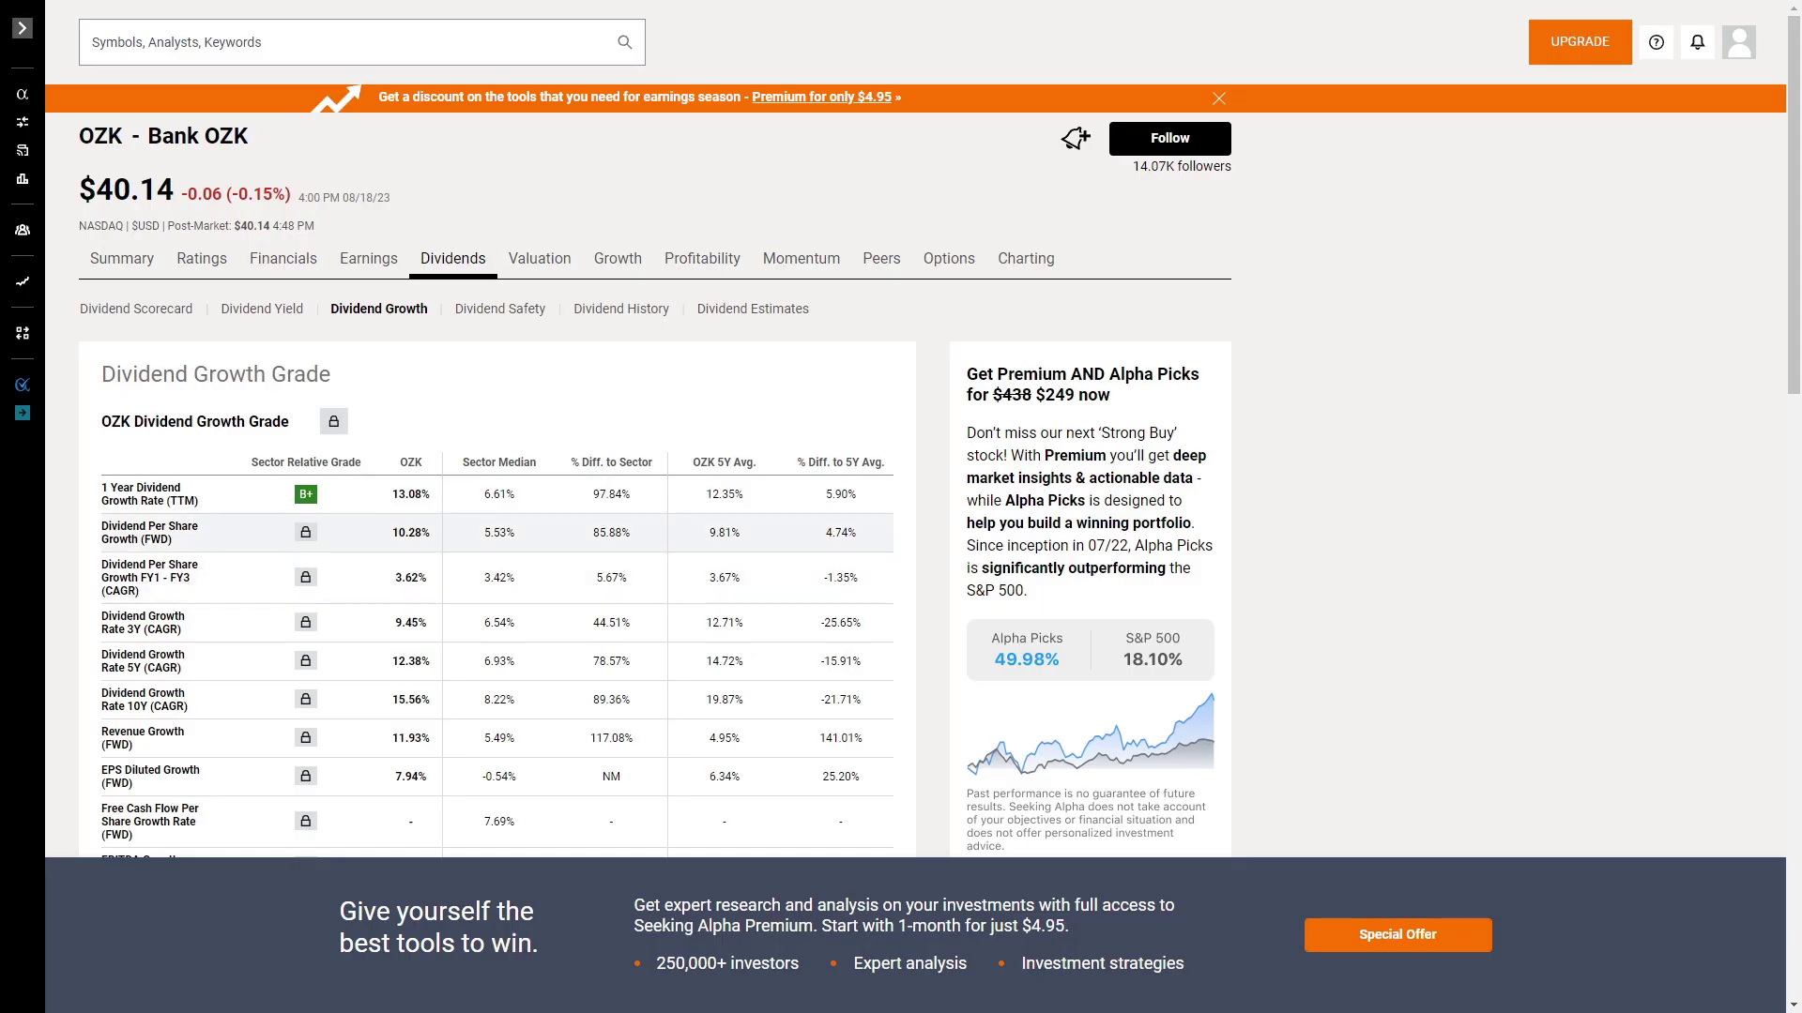
pyautogui.scroll(-2, 497, 469)
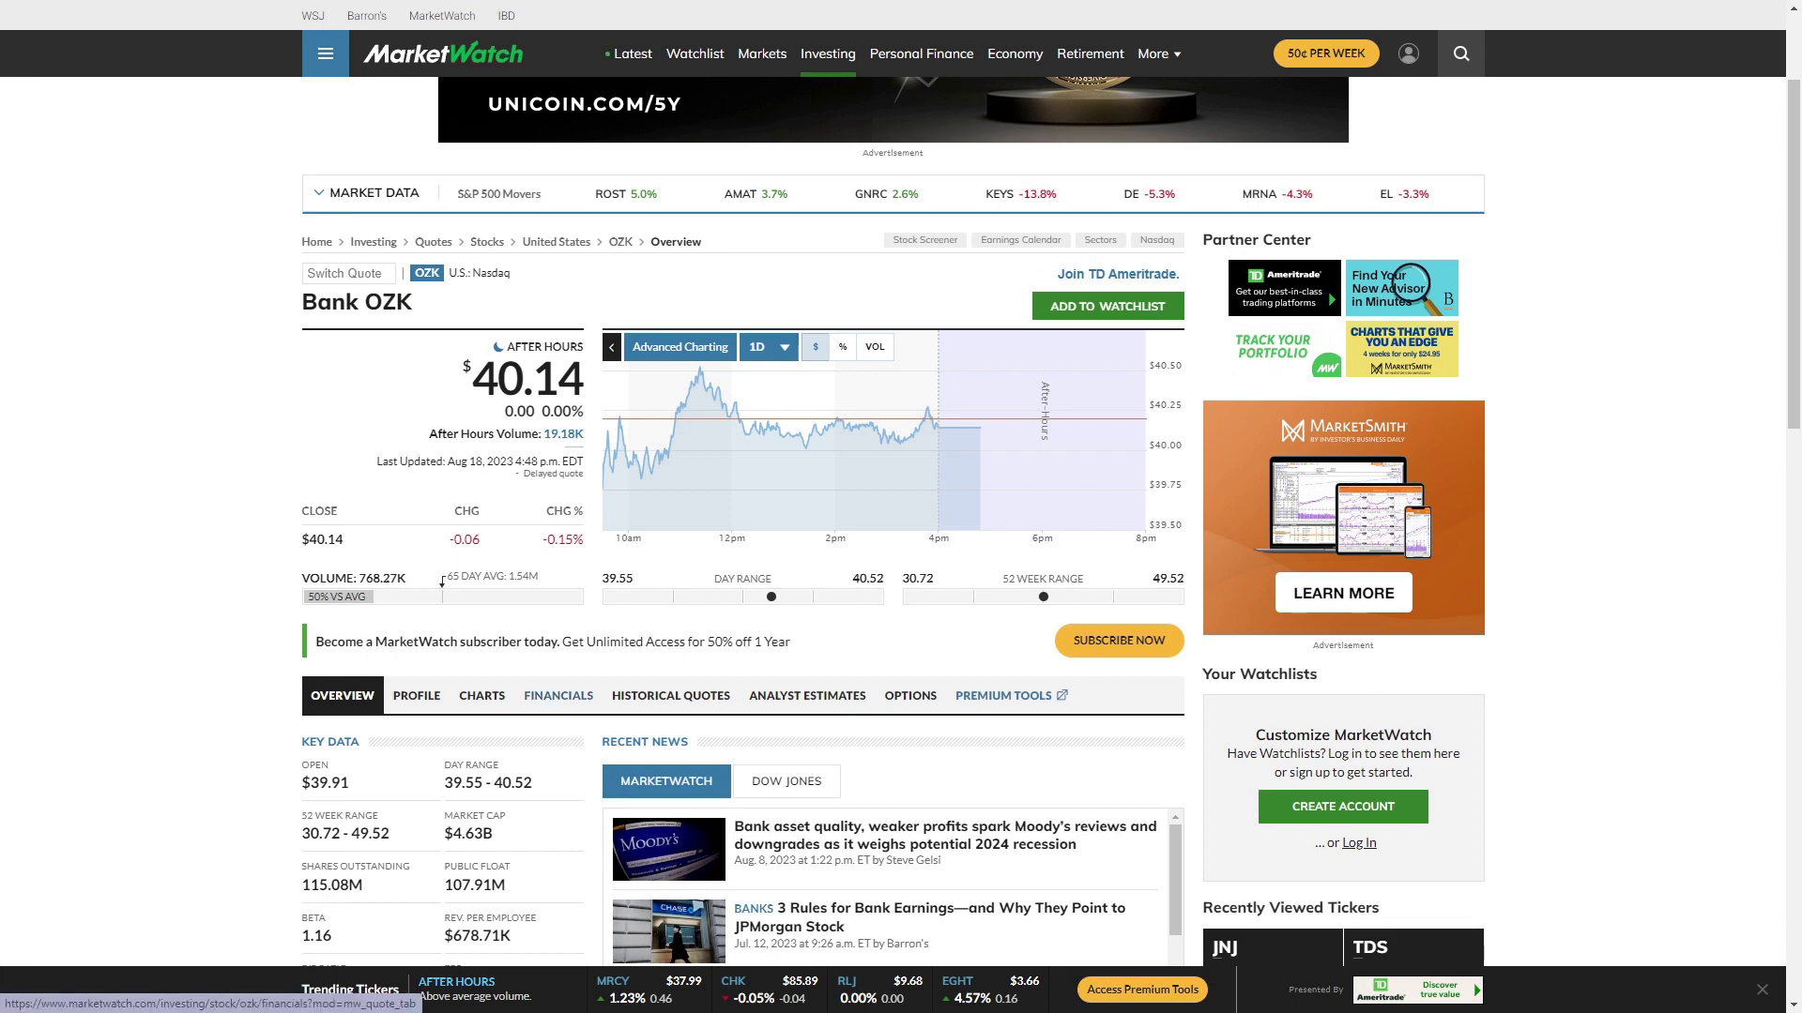
# Open Bank OZK's financials on MarketWatch and examine the annual cash flow statement.
pyautogui.click(558, 695)
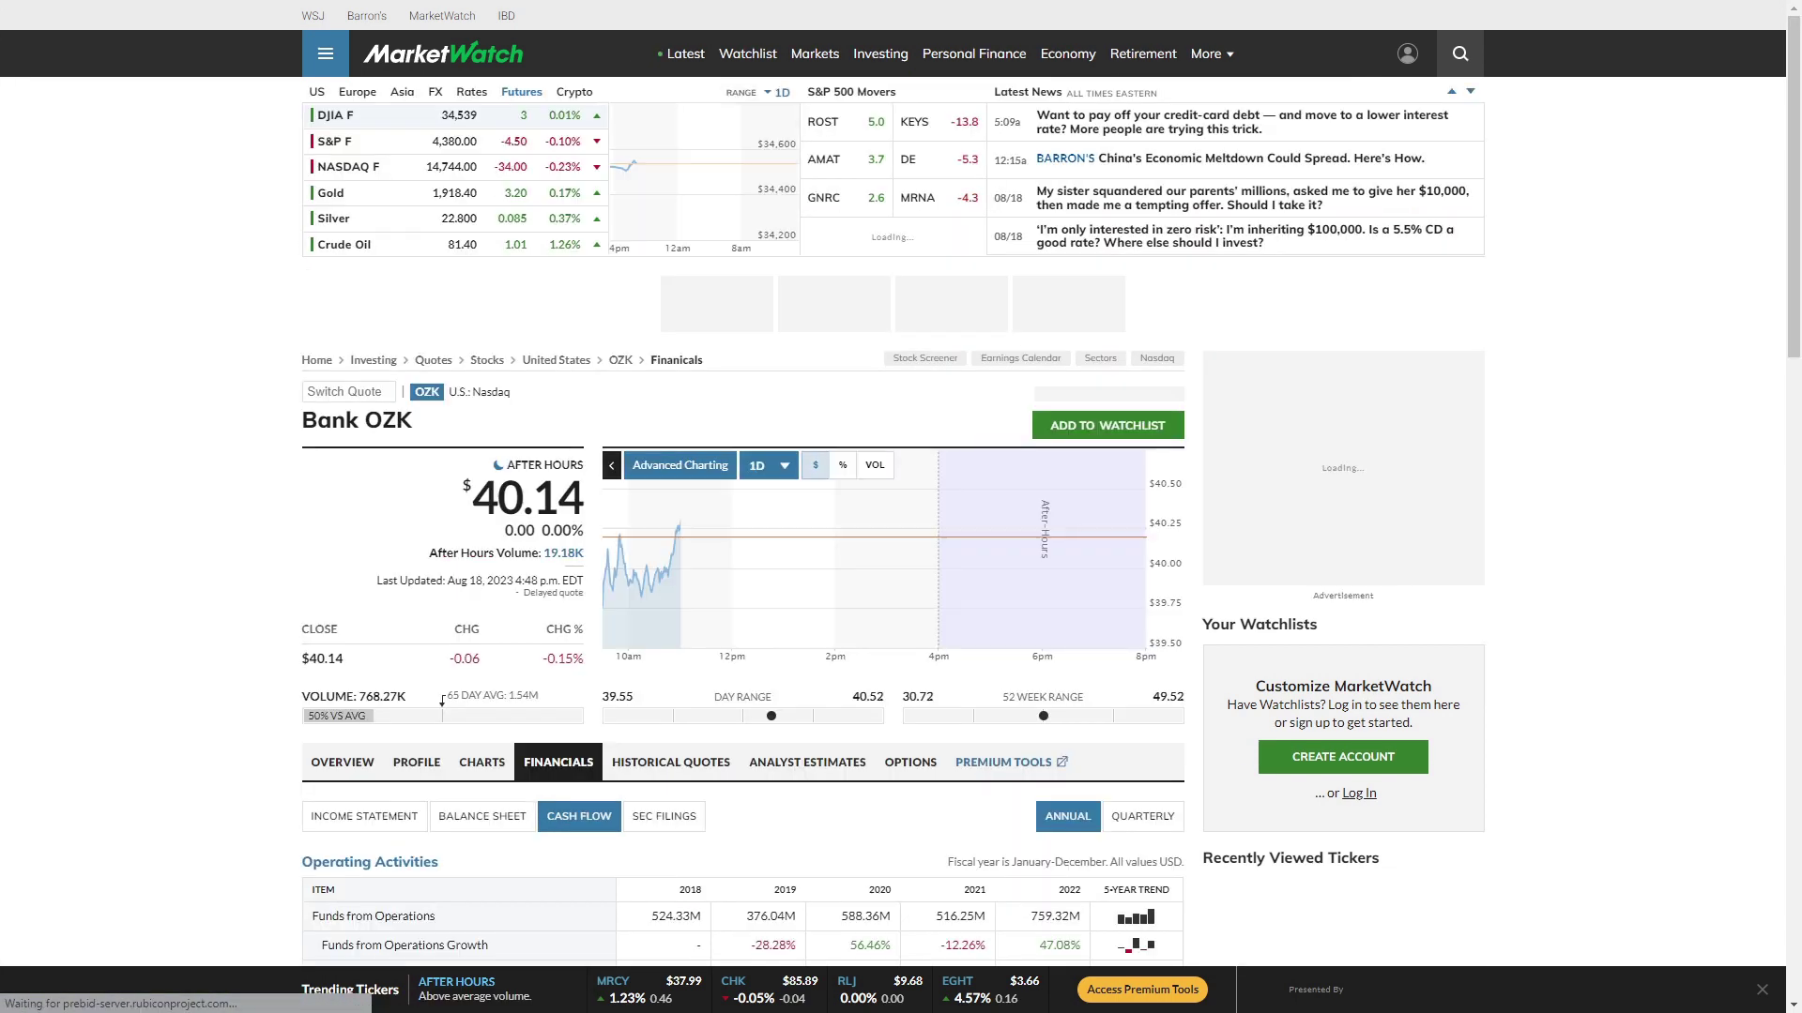
pyautogui.scroll(-6, 558, 563)
pyautogui.scroll(-7, 741, 525)
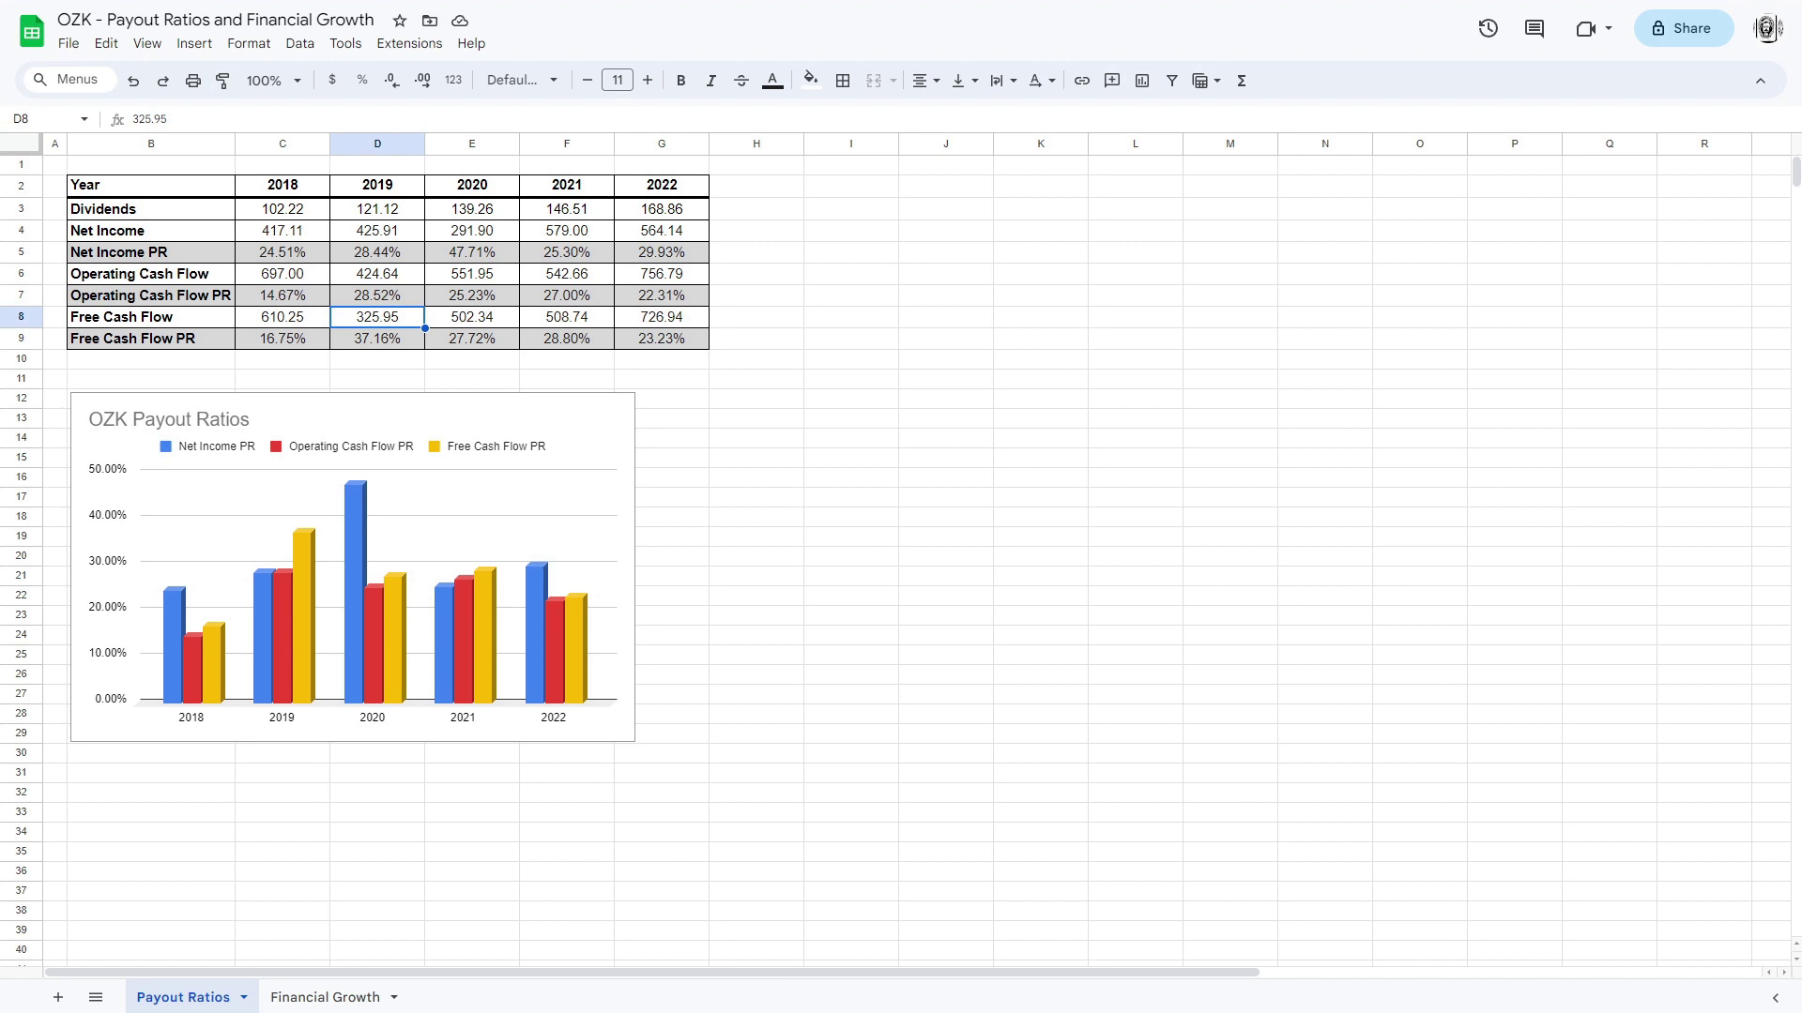
# In the OZK payout ratios spreadsheet, examine the free cash flow row, the 2019 dividends, the 2019 free cash flow payout ratio and the chart.
pyautogui.moveTo(150, 316); pyautogui.dragTo(694, 316)
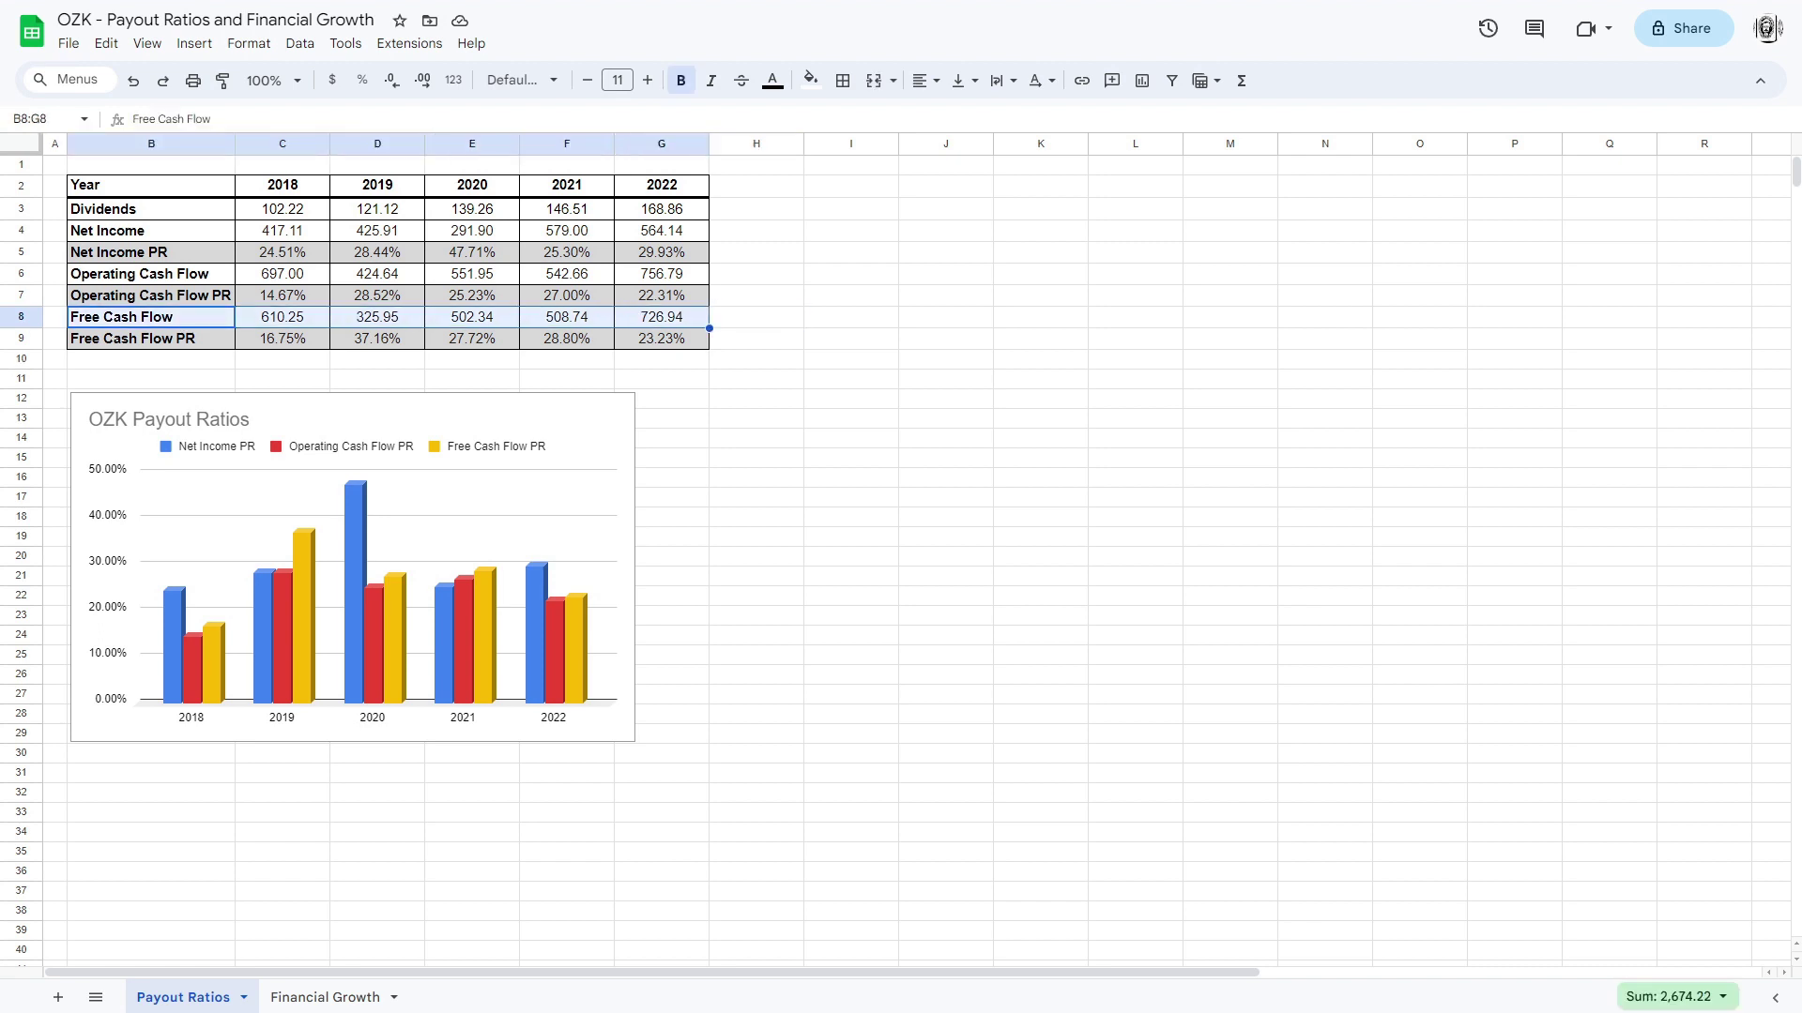
pyautogui.click(376, 316)
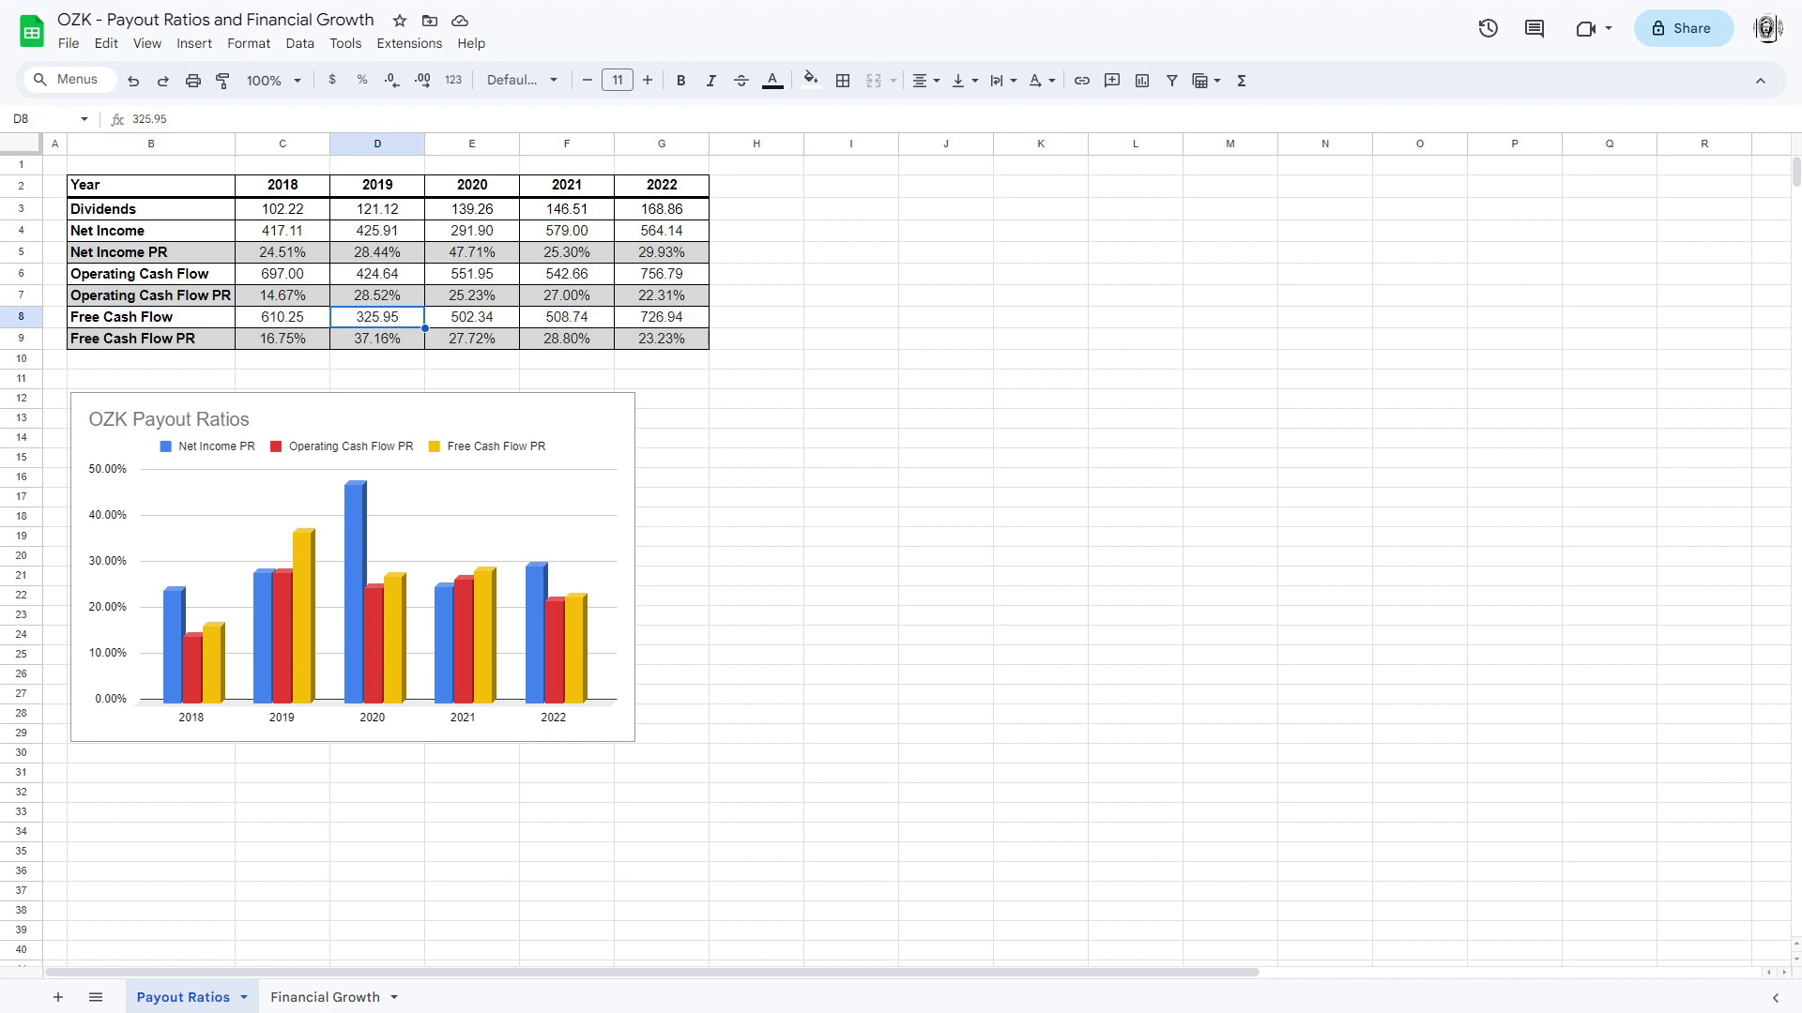
pyautogui.click(376, 208)
pyautogui.moveTo(150, 209); pyautogui.dragTo(376, 208)
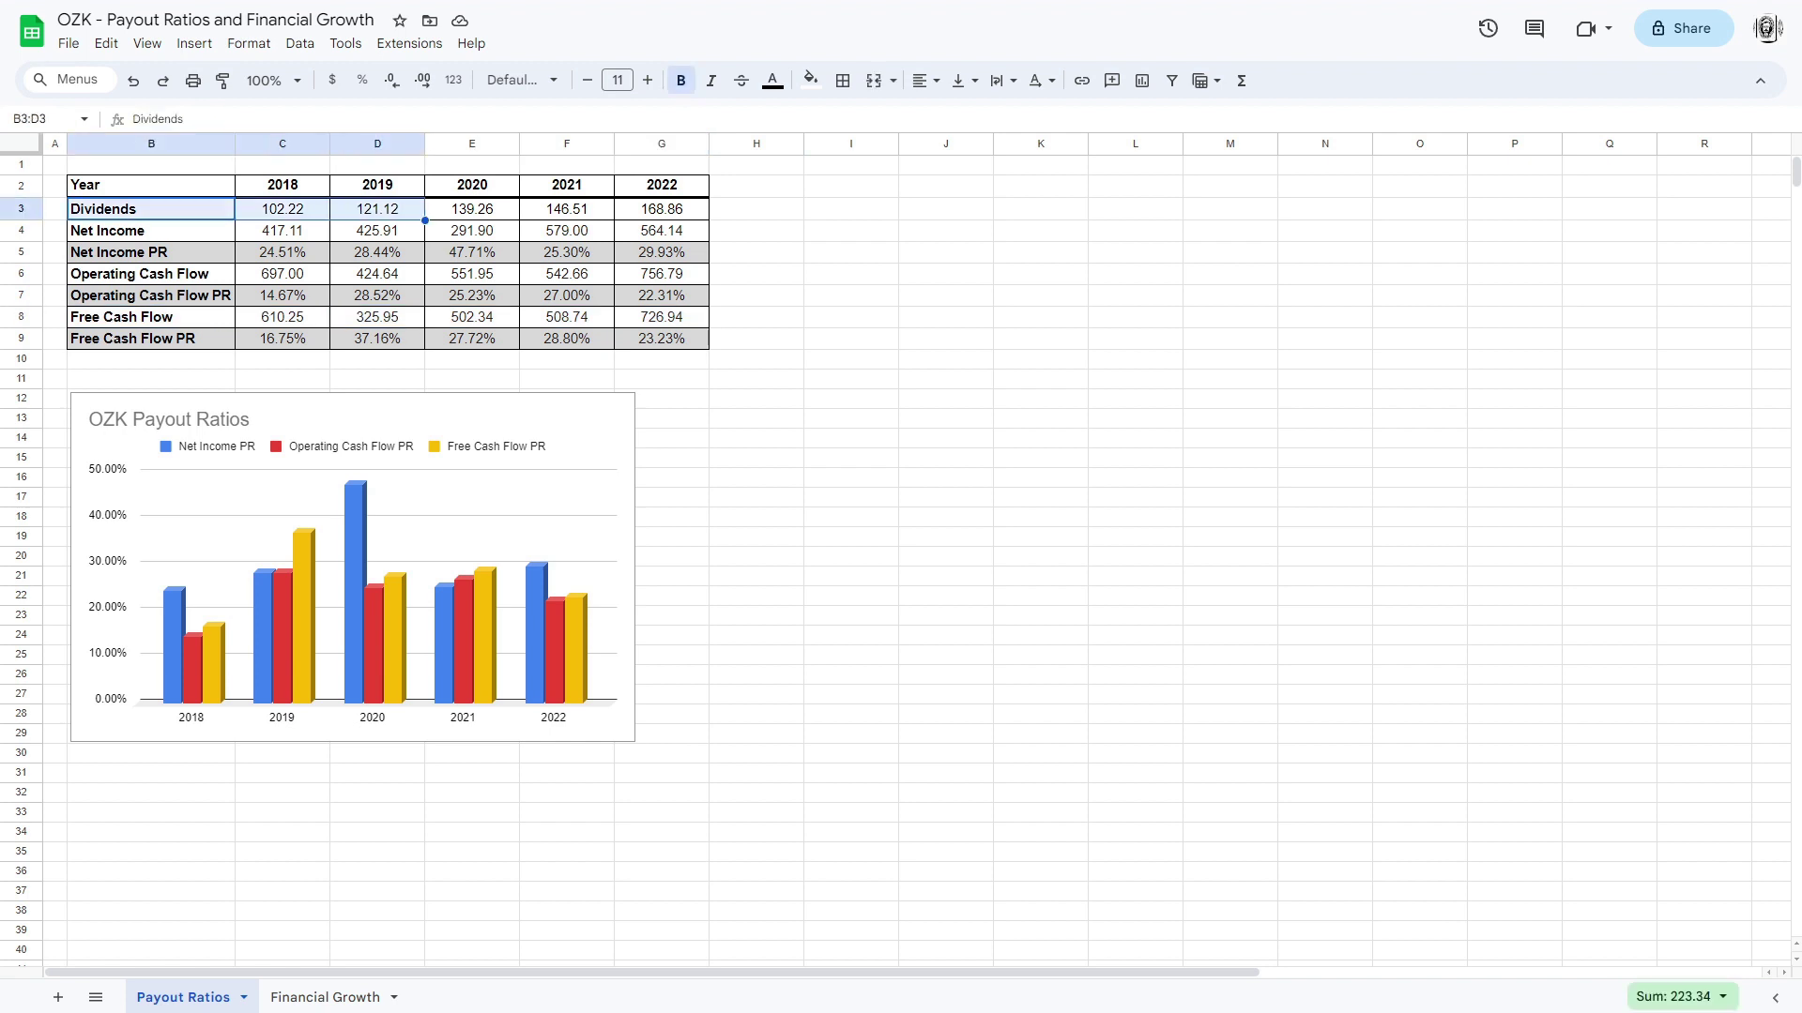
pyautogui.click(376, 208)
pyautogui.click(377, 337)
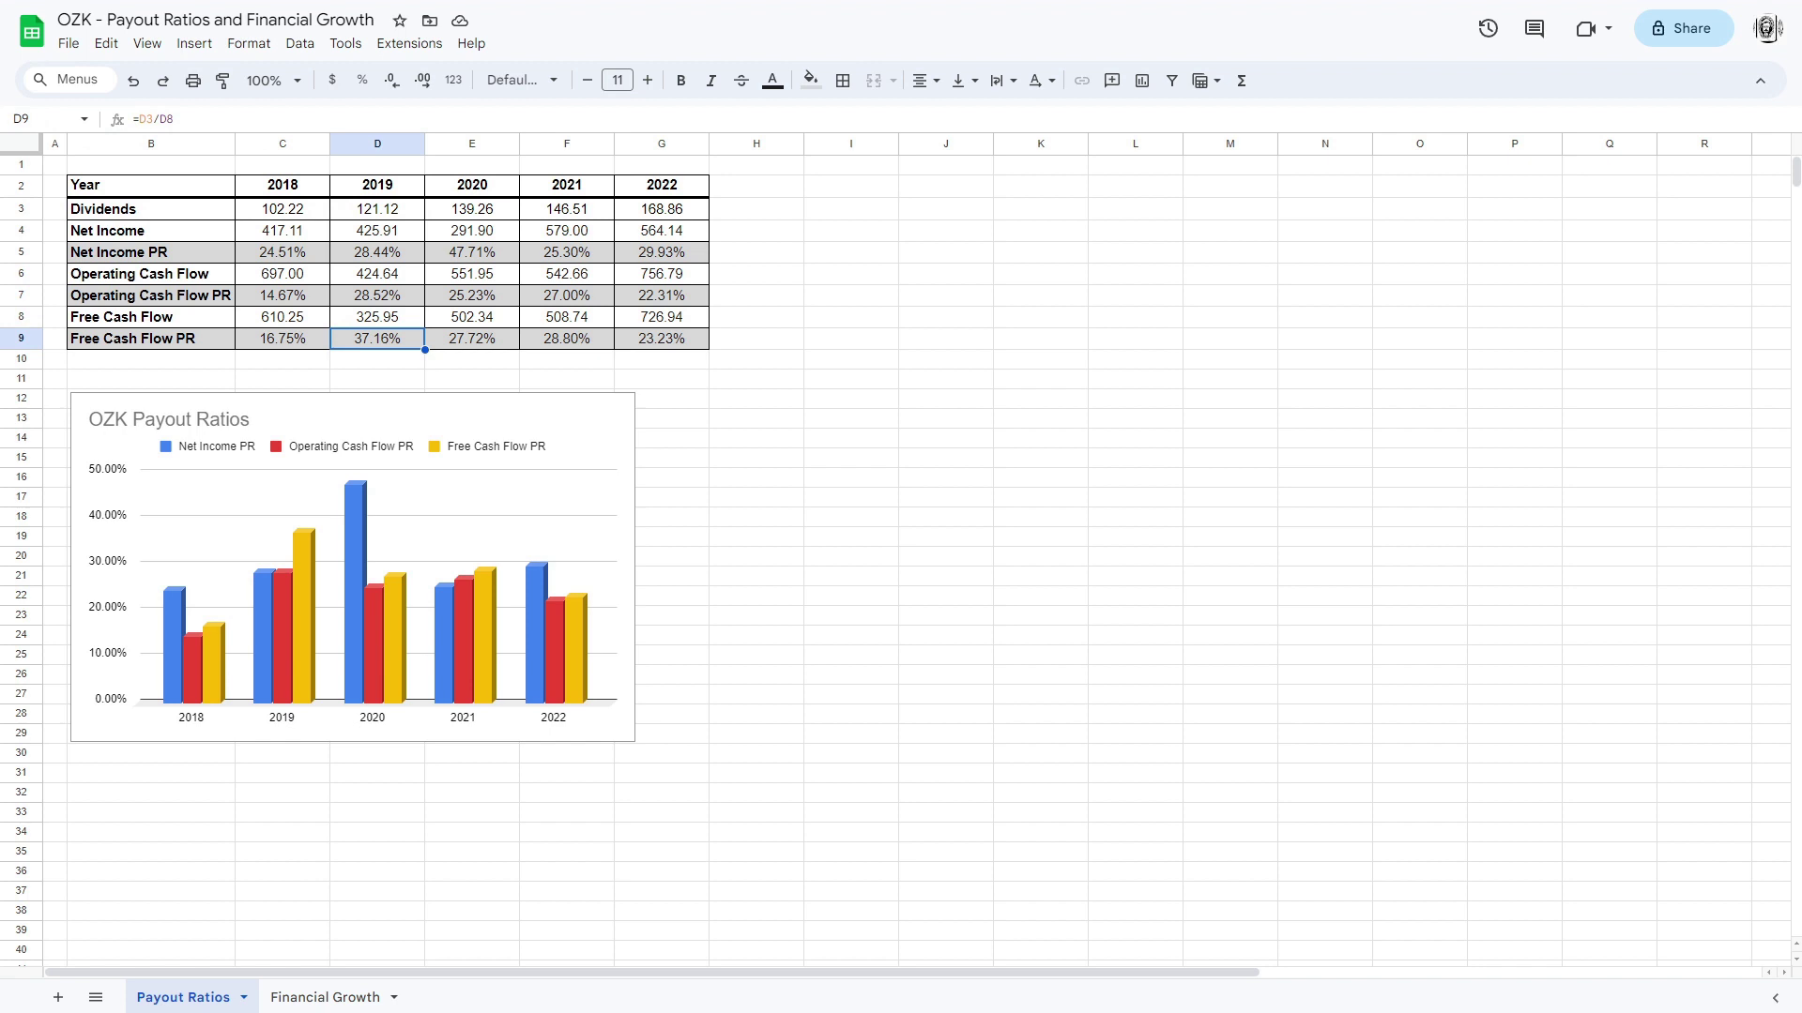
pyautogui.click(755, 378)
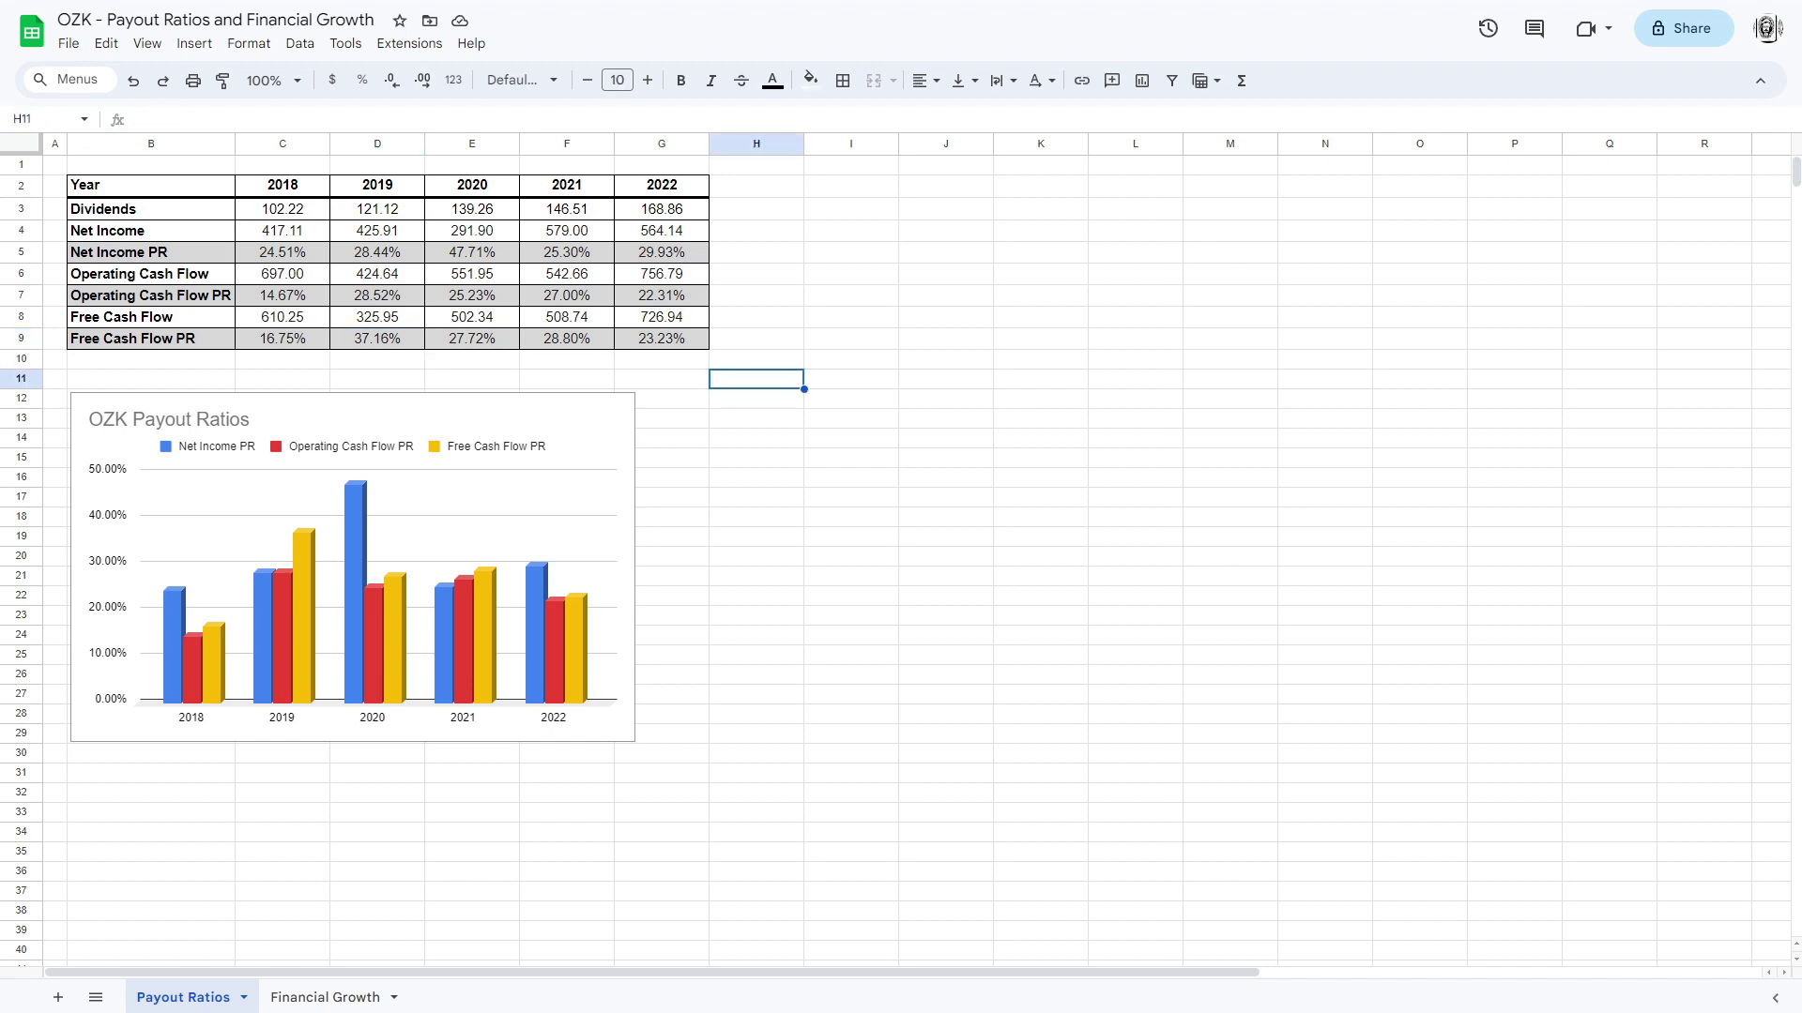
pyautogui.click(371, 591)
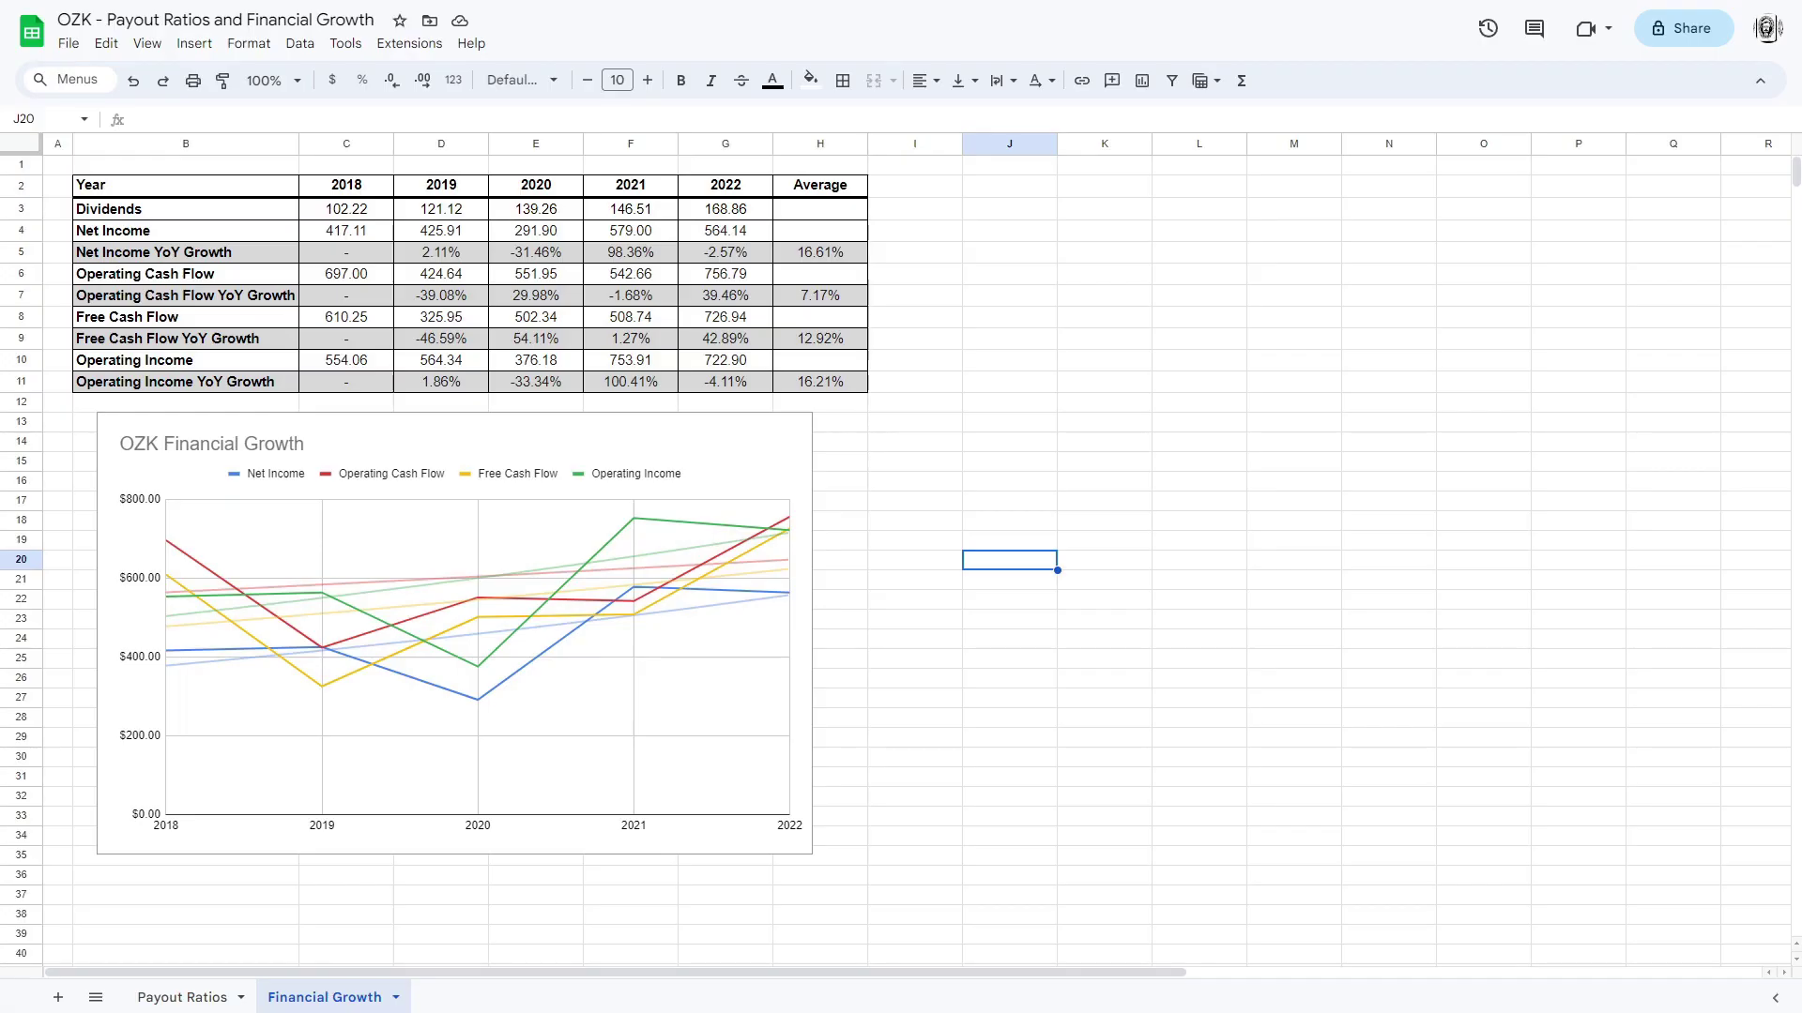
# Examine the year-over-year growth rows and averages for net income, operating cash flow, free cash flow and operating income on the Financial Growth sheet.
pyautogui.click(185, 253)
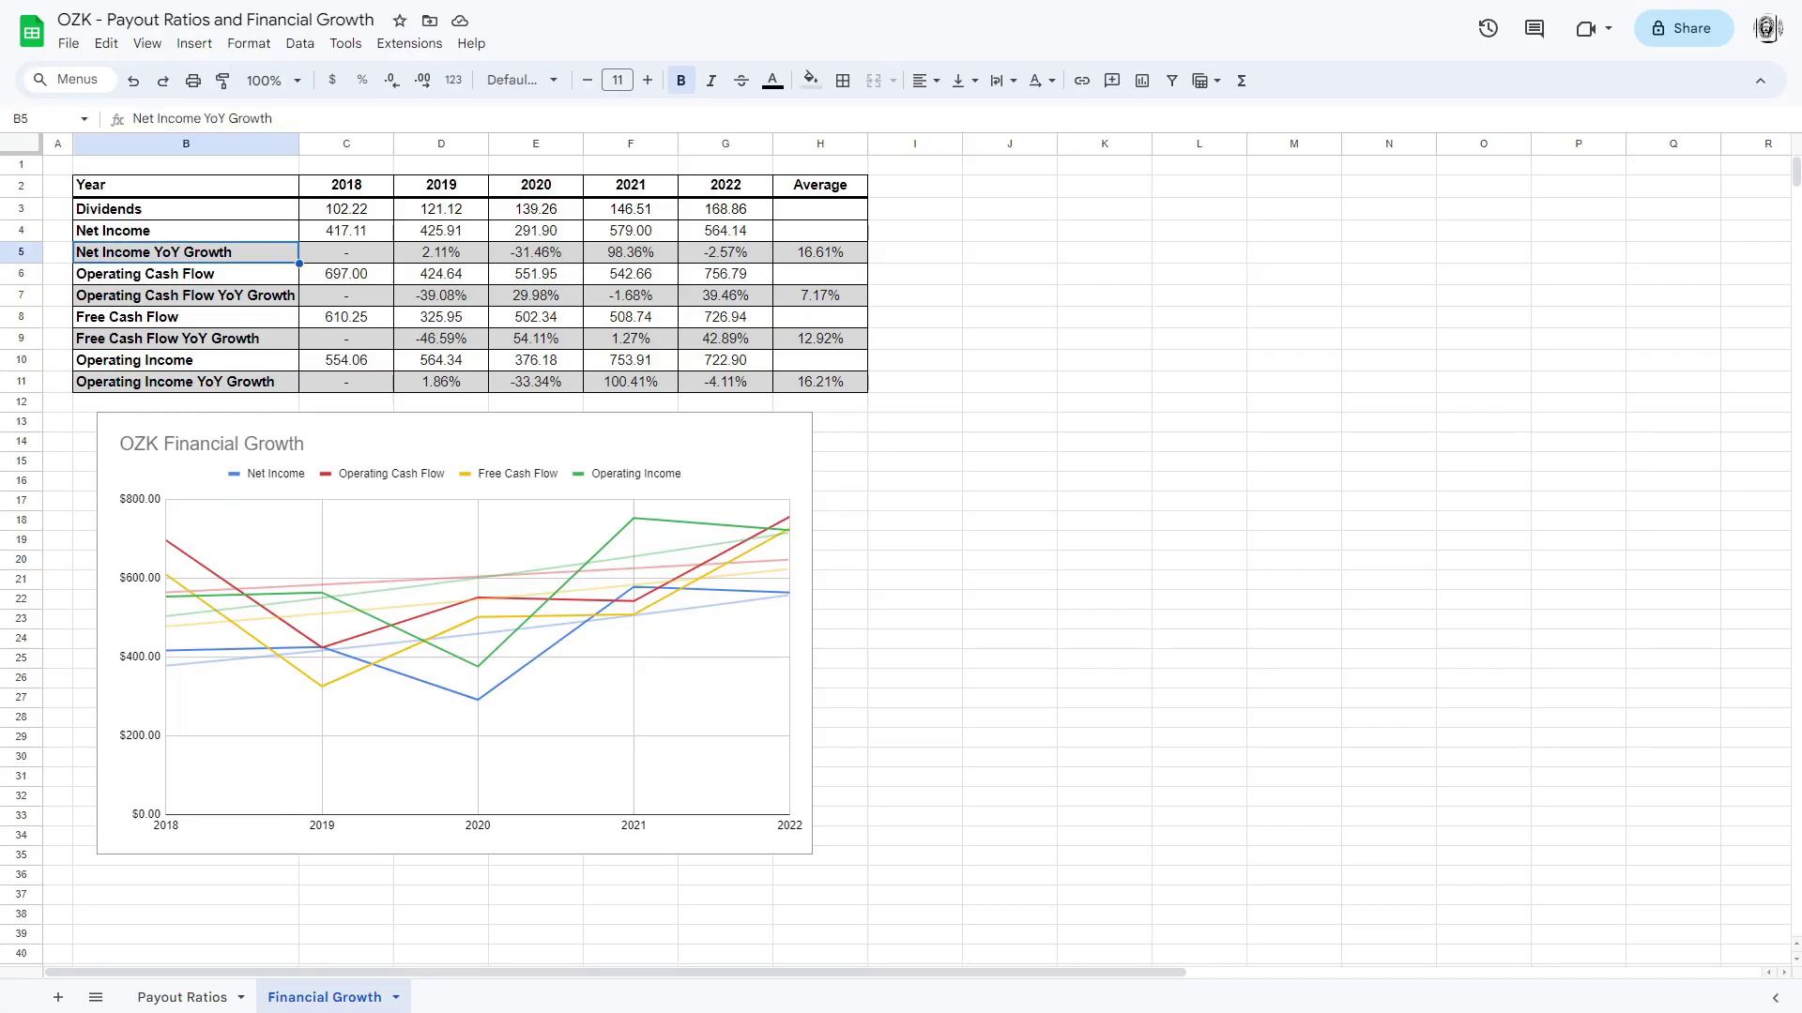
pyautogui.moveTo(185, 252); pyautogui.dragTo(818, 252)
pyautogui.click(818, 252)
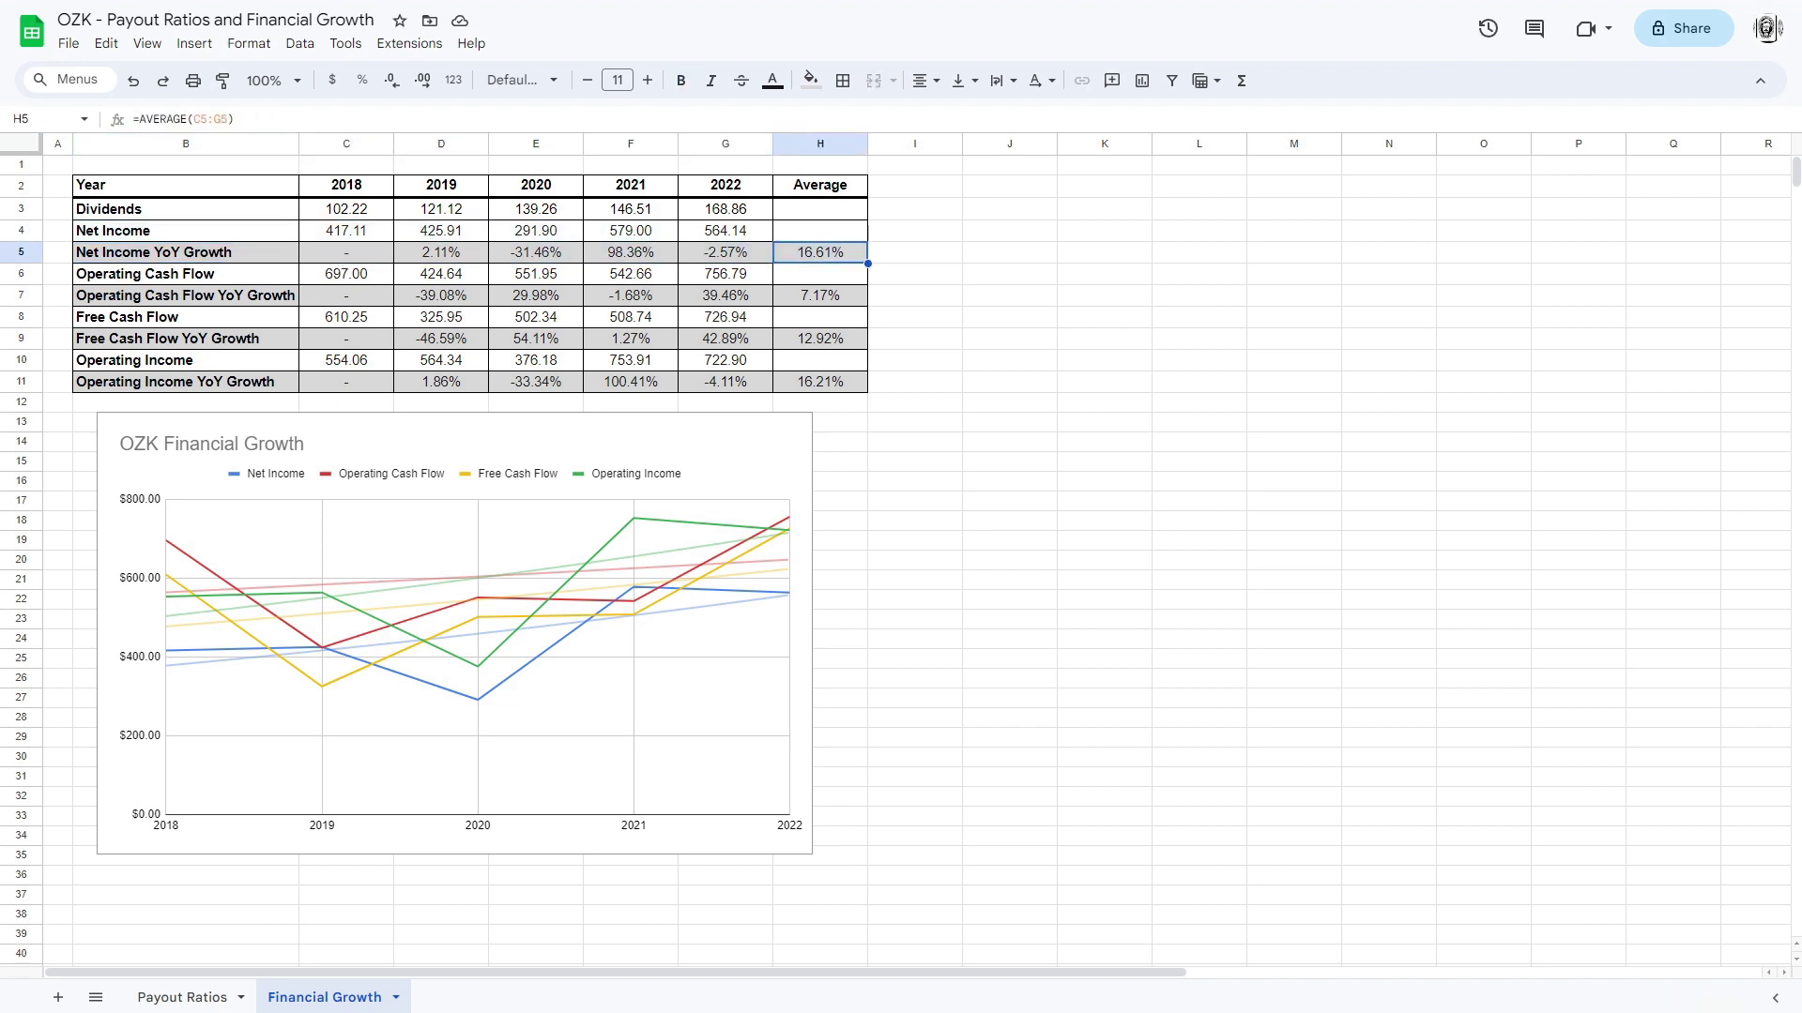
pyautogui.moveTo(185, 296); pyautogui.dragTo(819, 296)
pyautogui.click(819, 296)
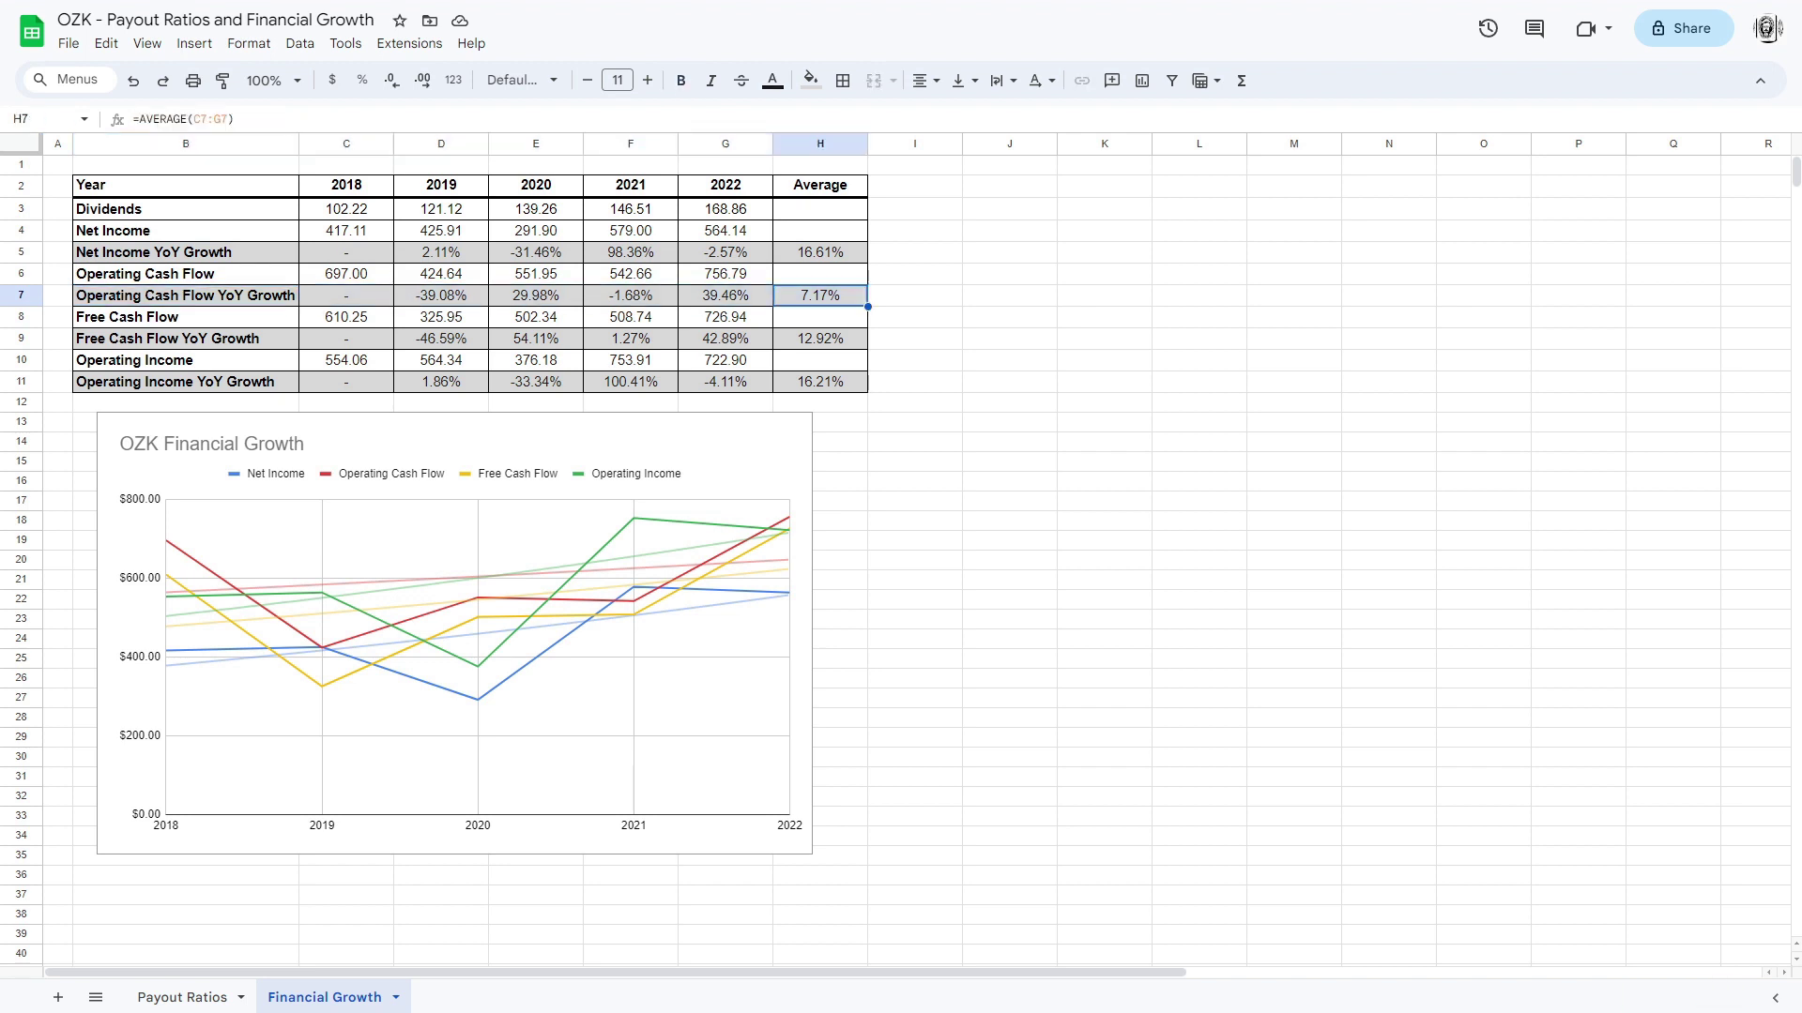
pyautogui.moveTo(186, 338); pyautogui.dragTo(820, 338)
pyautogui.click(820, 338)
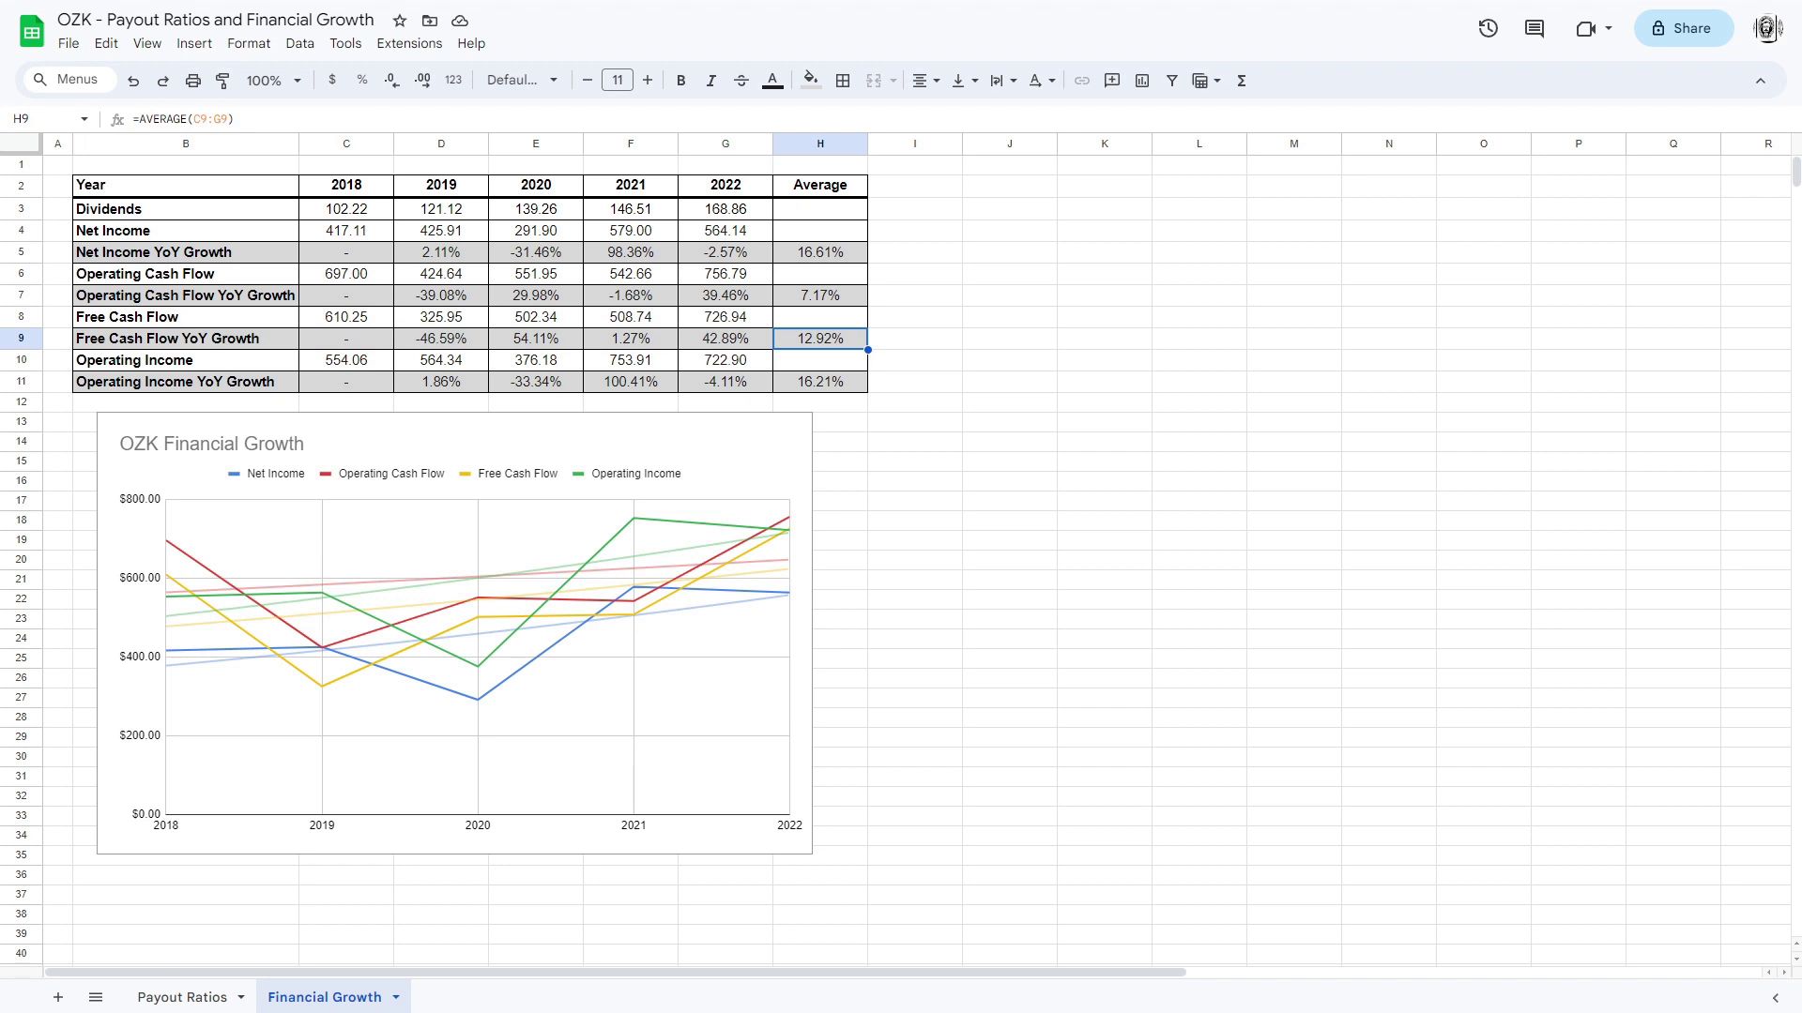
pyautogui.moveTo(186, 381); pyautogui.dragTo(819, 381)
pyautogui.click(820, 381)
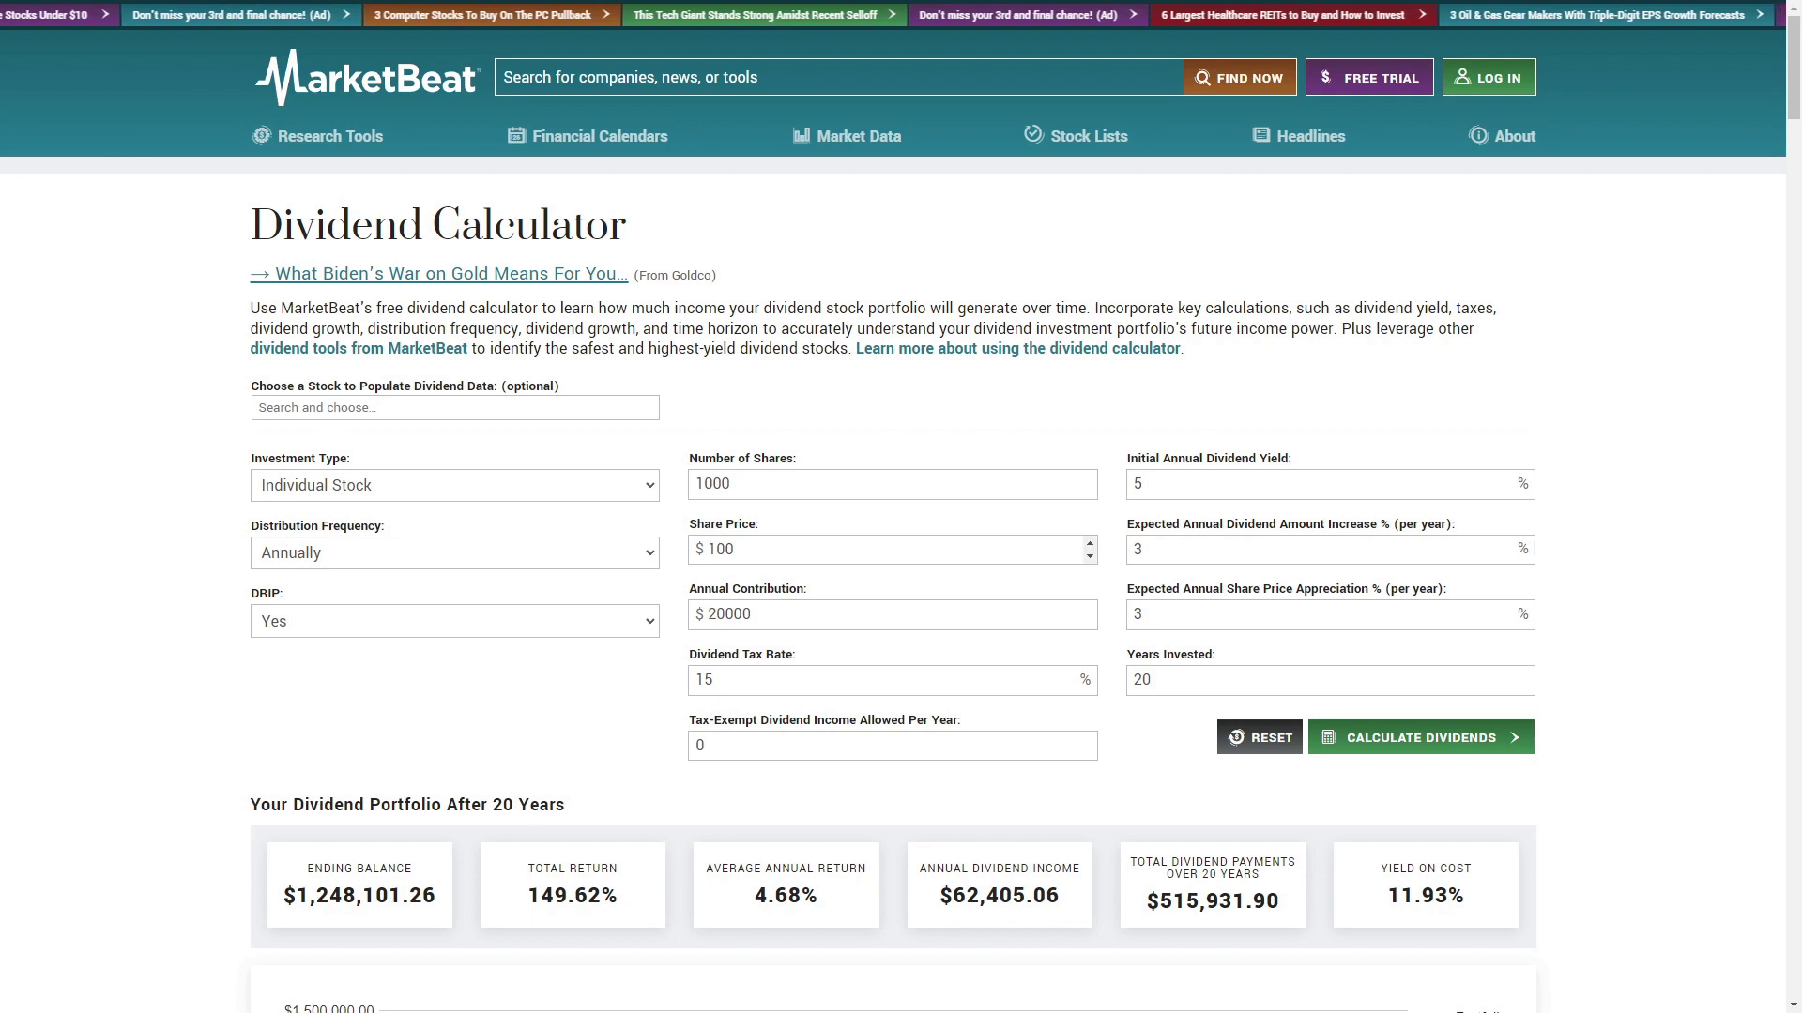
# In MarketBeat's dividend calculator, enter 24 shares at $41.89, 3.43% initial yield, 12% annual dividend increase and 7% share price appreciation.
pyautogui.doubleClick(720, 549)
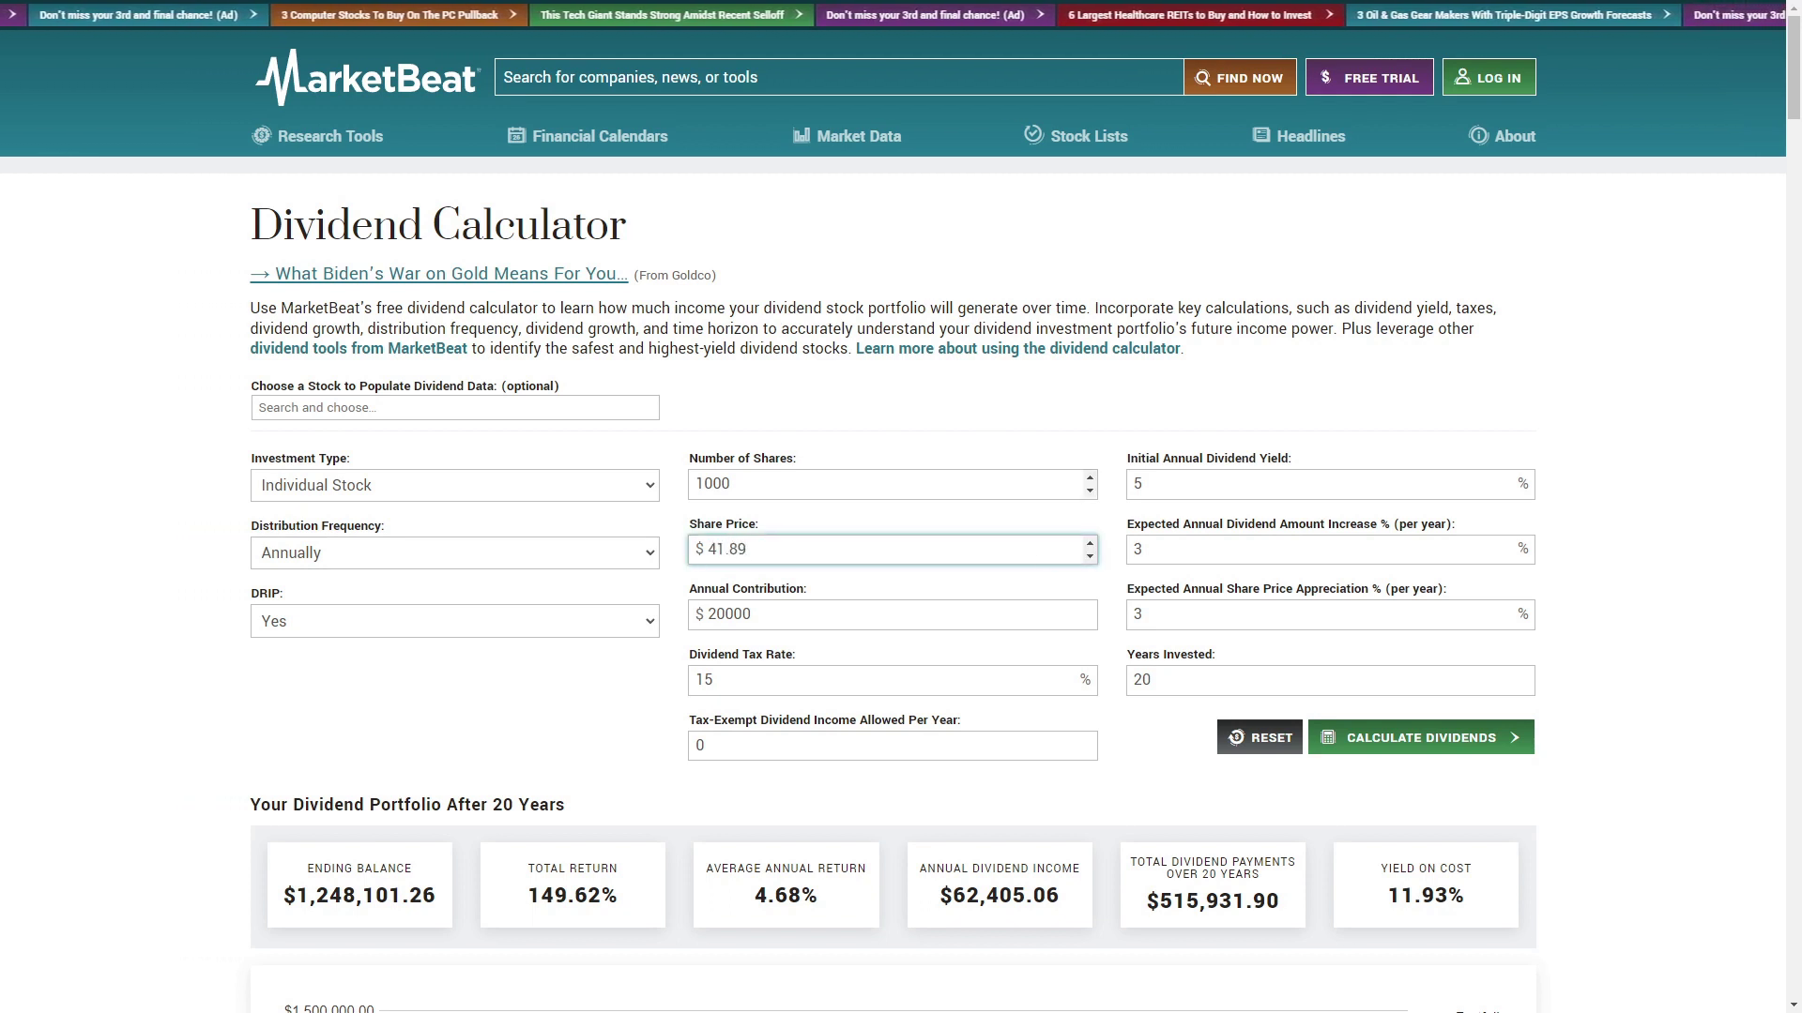
pyautogui.doubleClick(730, 483)
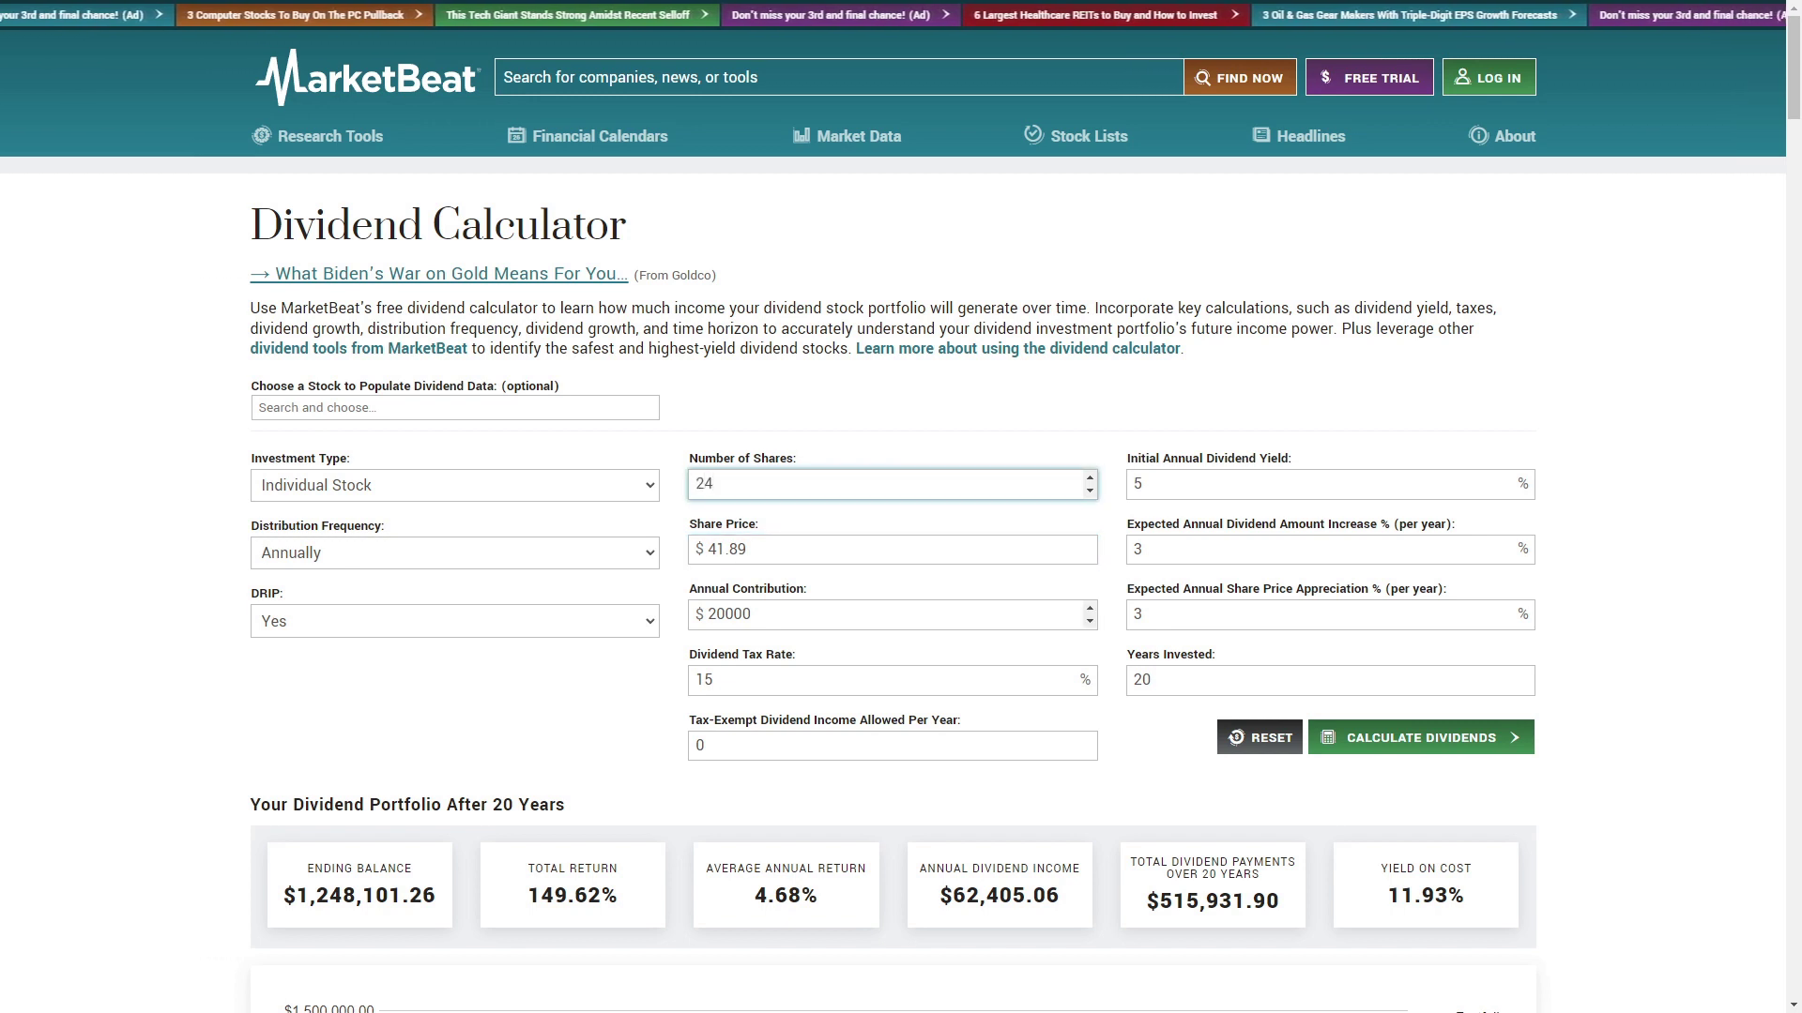
pyautogui.moveTo(1156, 549); pyautogui.dragTo(1090, 545)
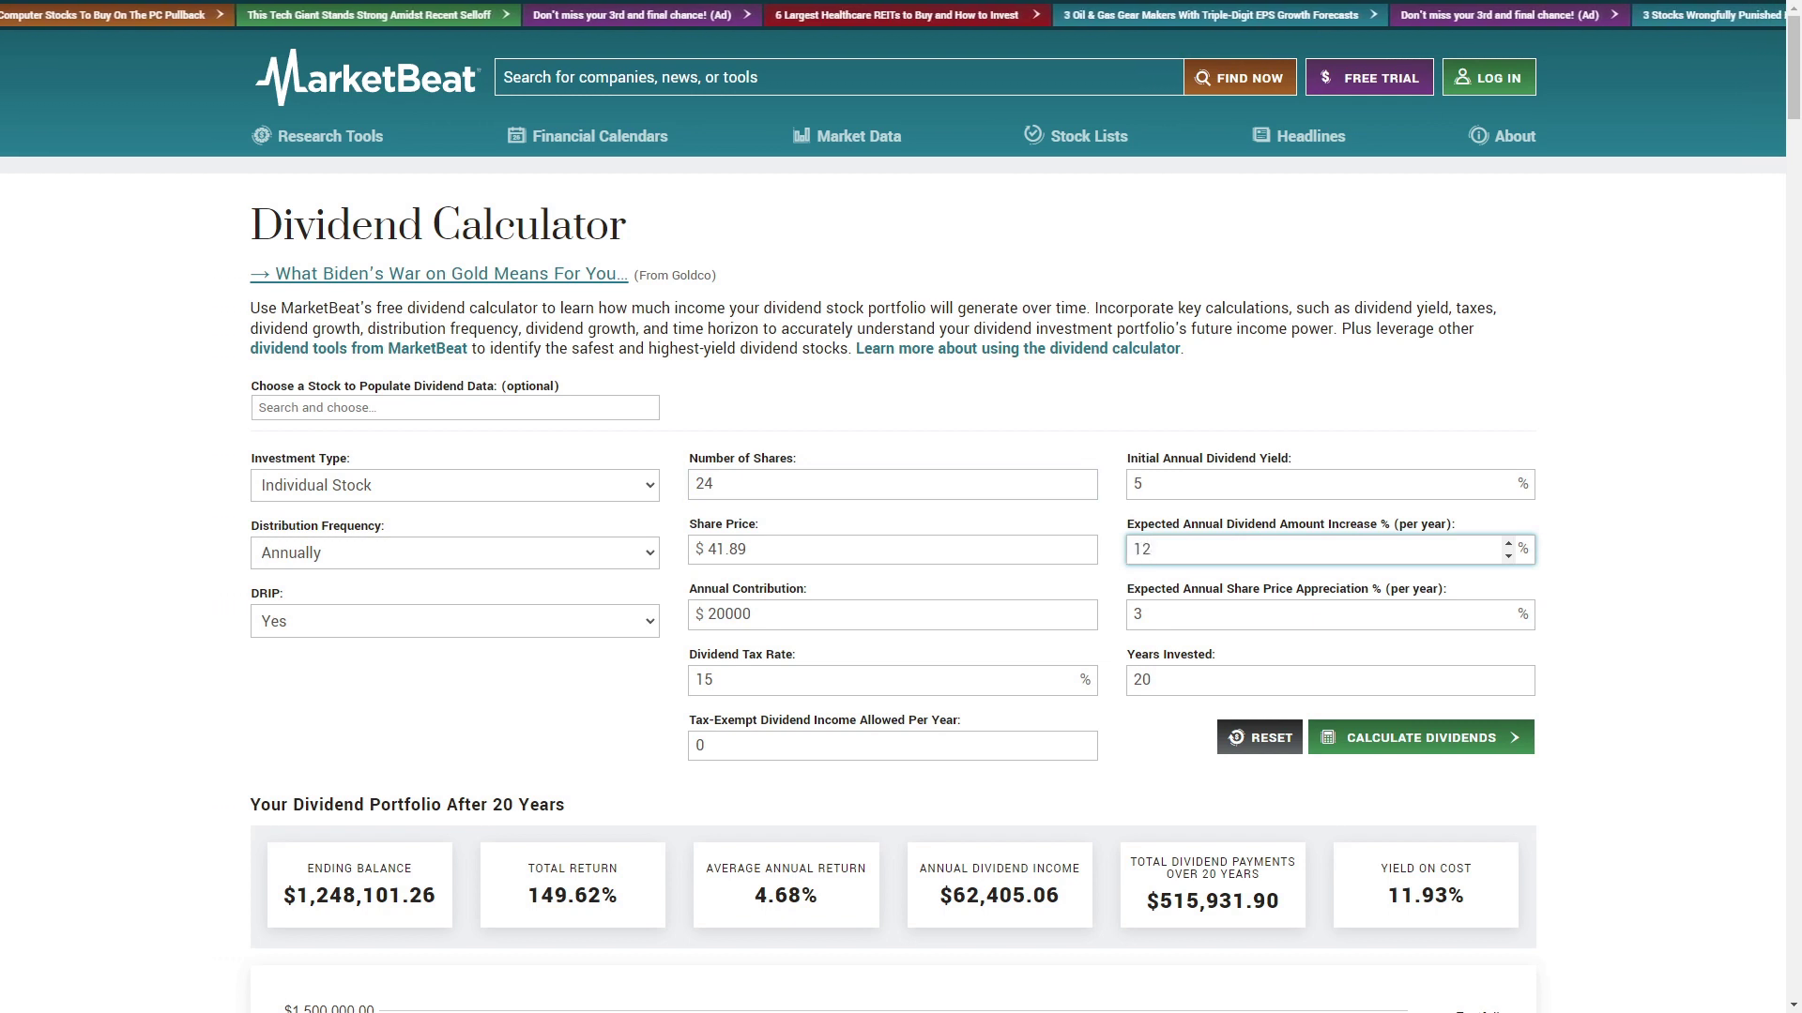
pyautogui.doubleClick(1140, 614)
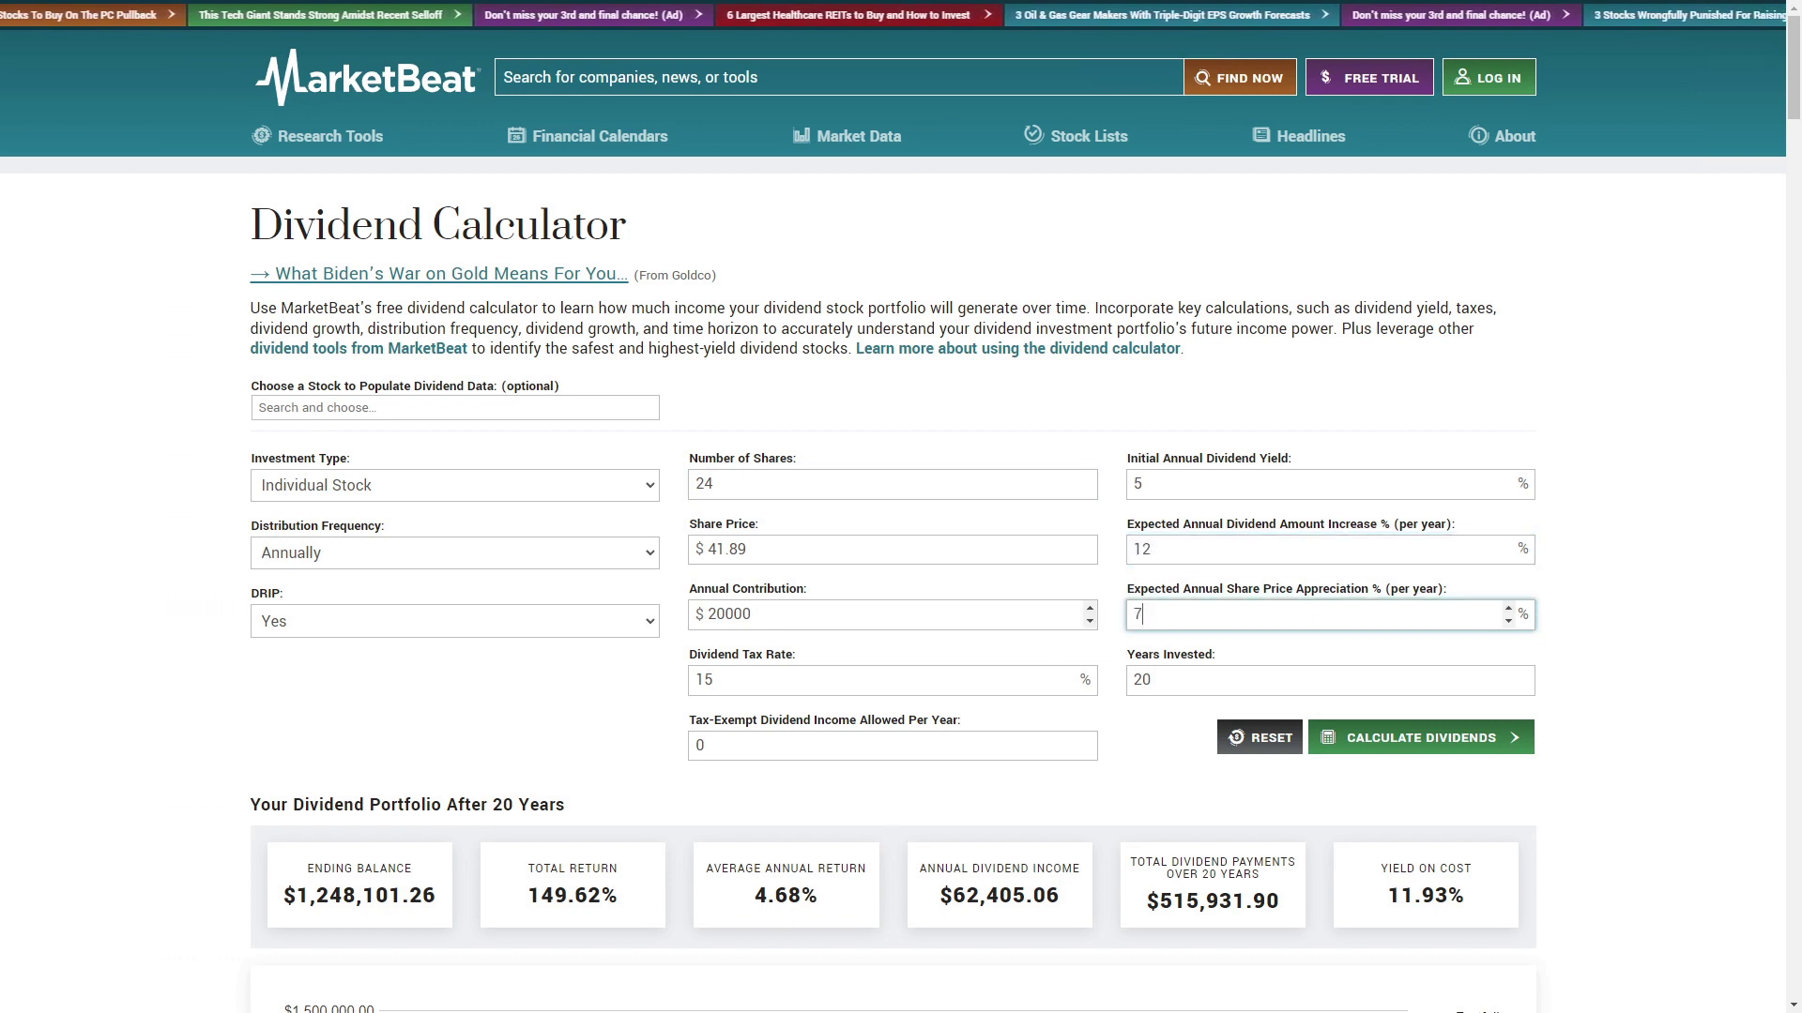
pyautogui.moveTo(1156, 484); pyautogui.dragTo(1090, 478)
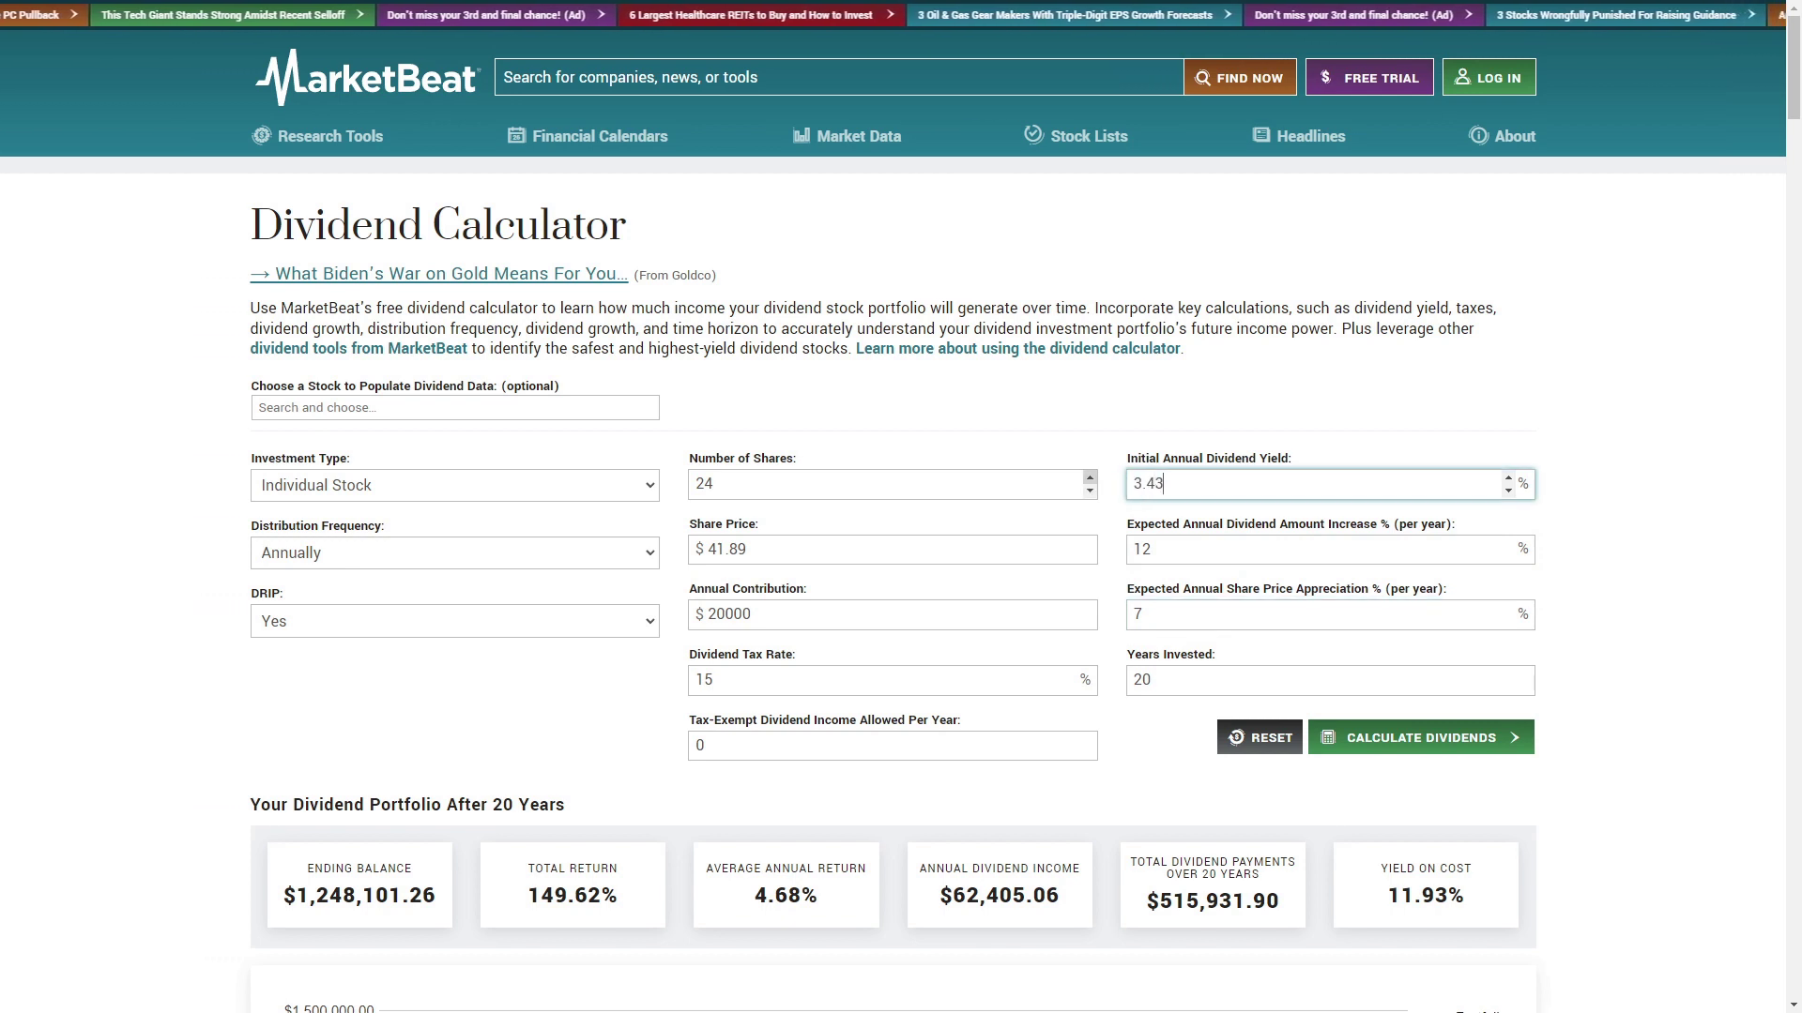
# Set quarterly distributions, a $0 annual contribution and 10 years invested, and calculate the dividend projection.
pyautogui.click(454, 552)
pyautogui.click(454, 648)
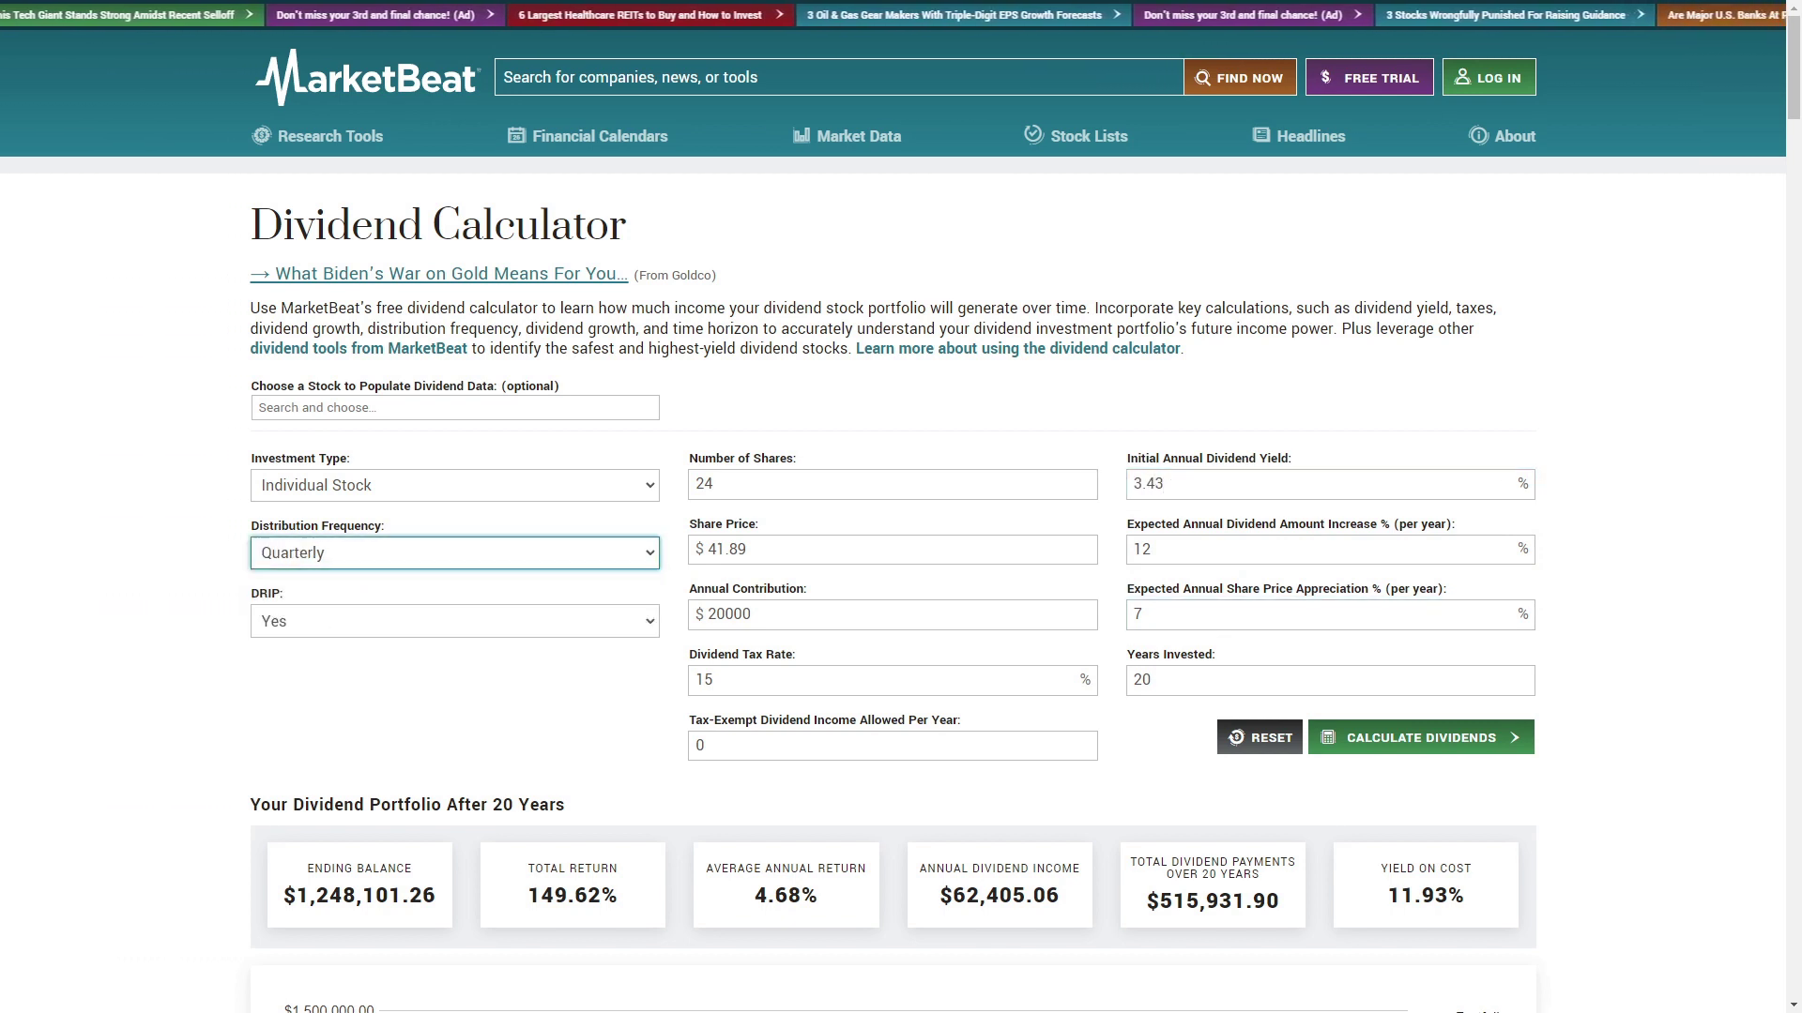
pyautogui.doubleClick(729, 614)
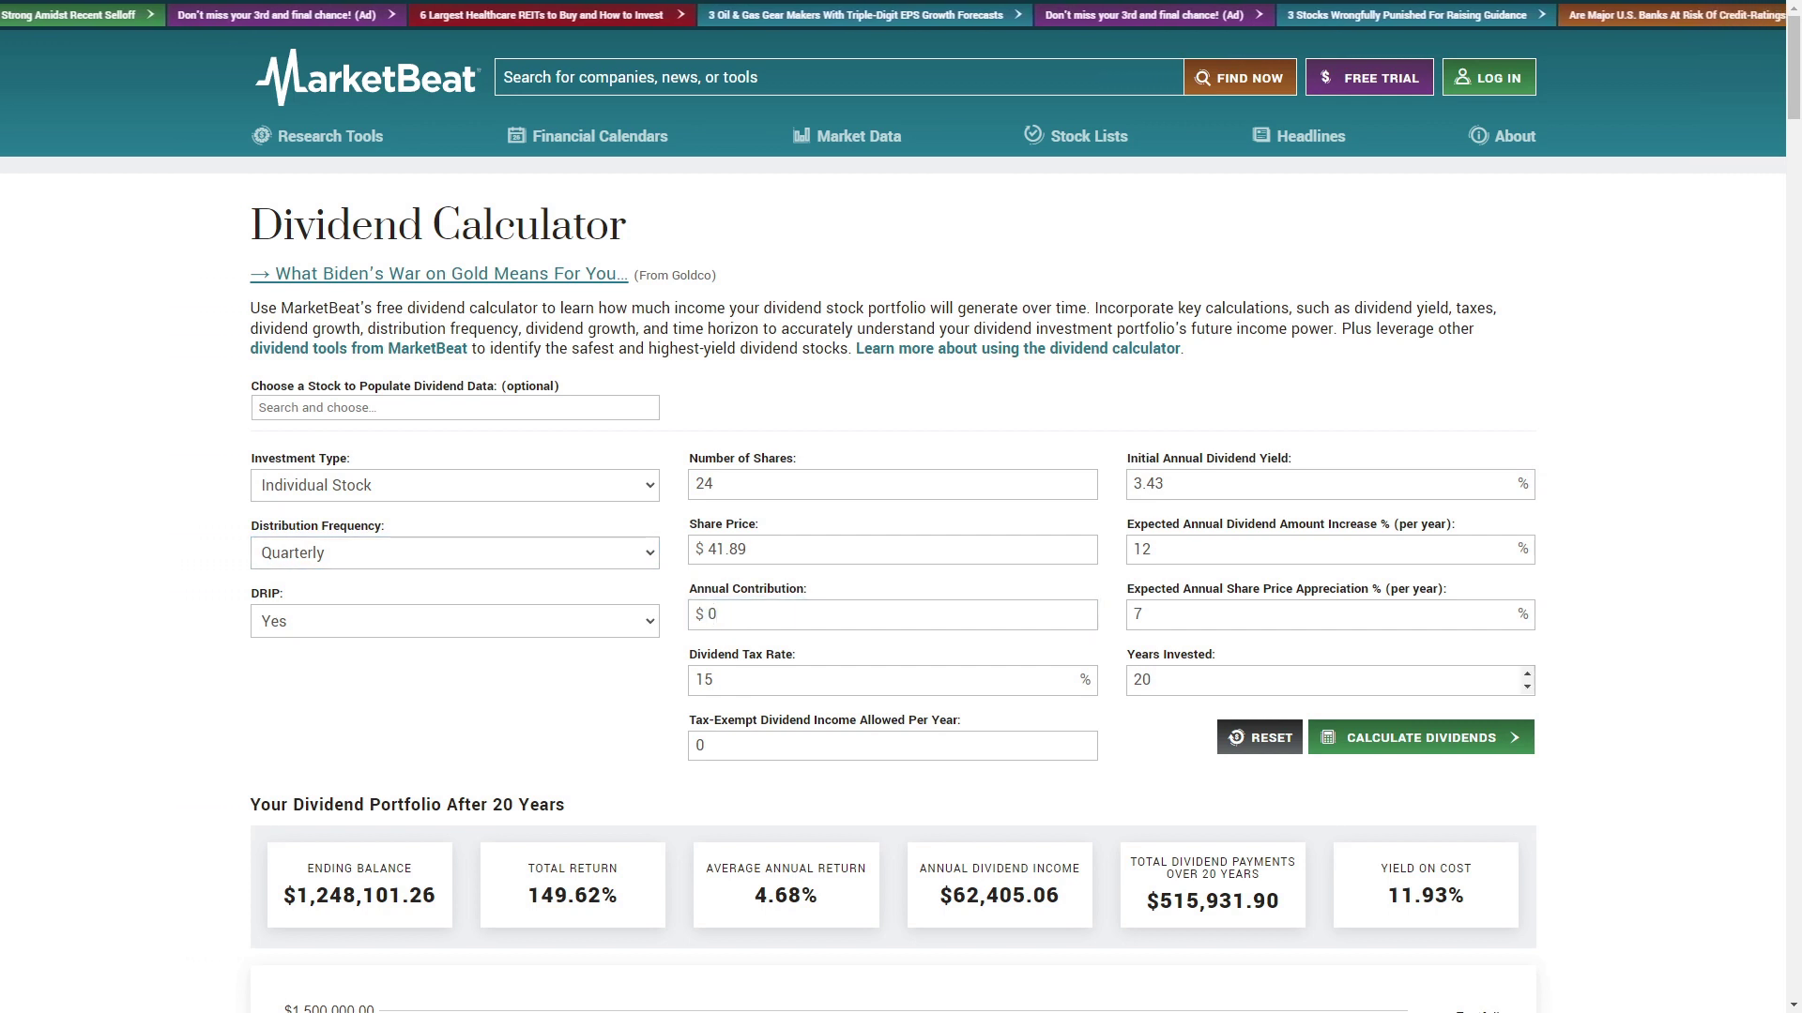
pyautogui.moveTo(1164, 679); pyautogui.dragTo(1079, 680)
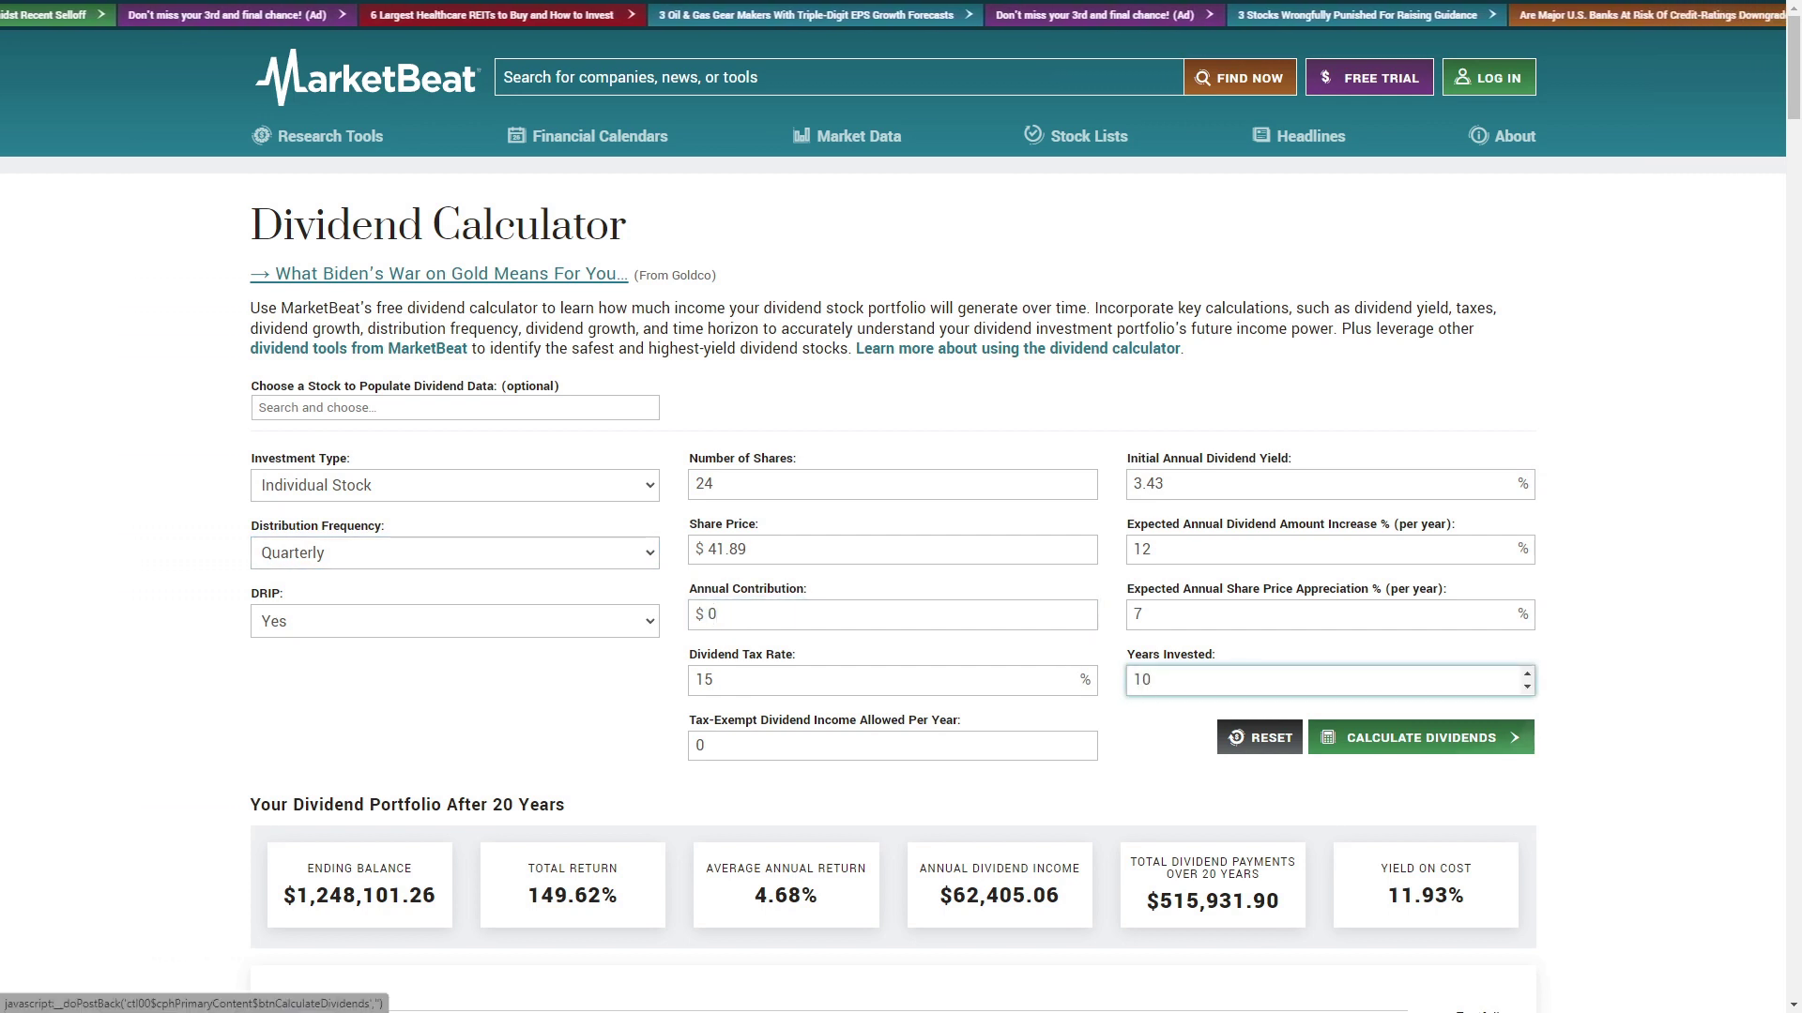
pyautogui.click(1421, 737)
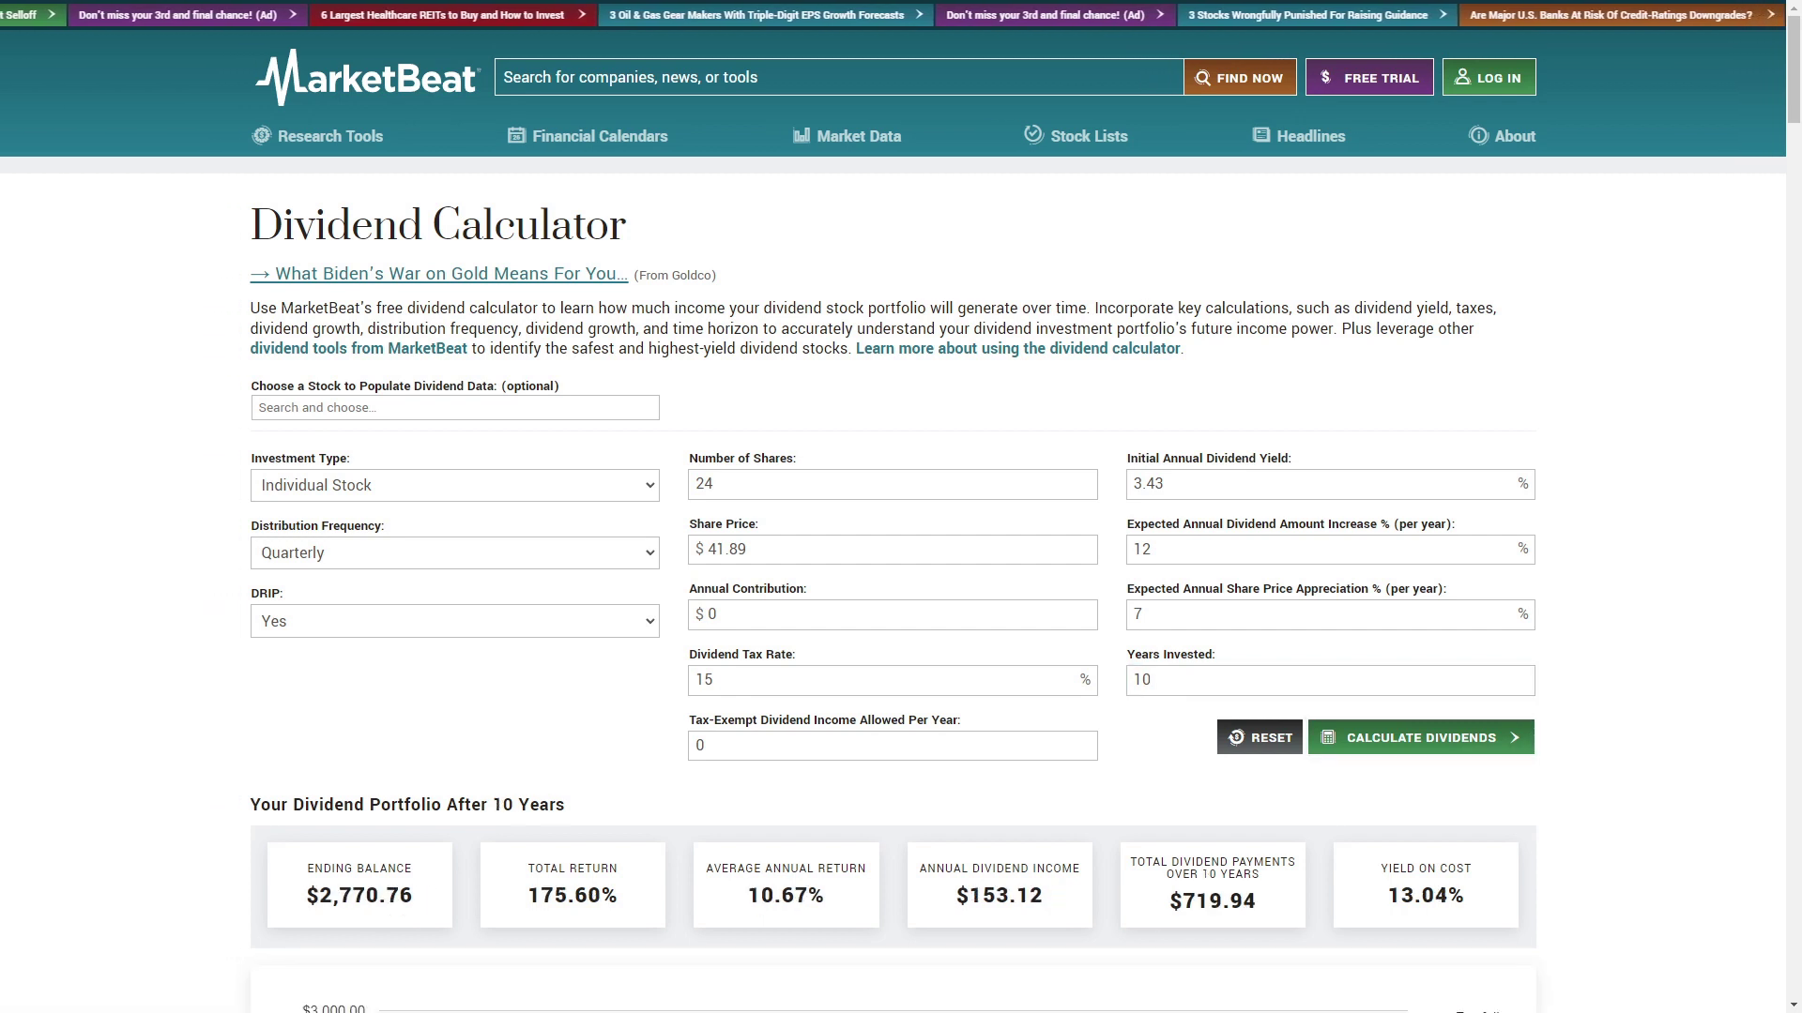
pyautogui.scroll(-7, 893, 529)
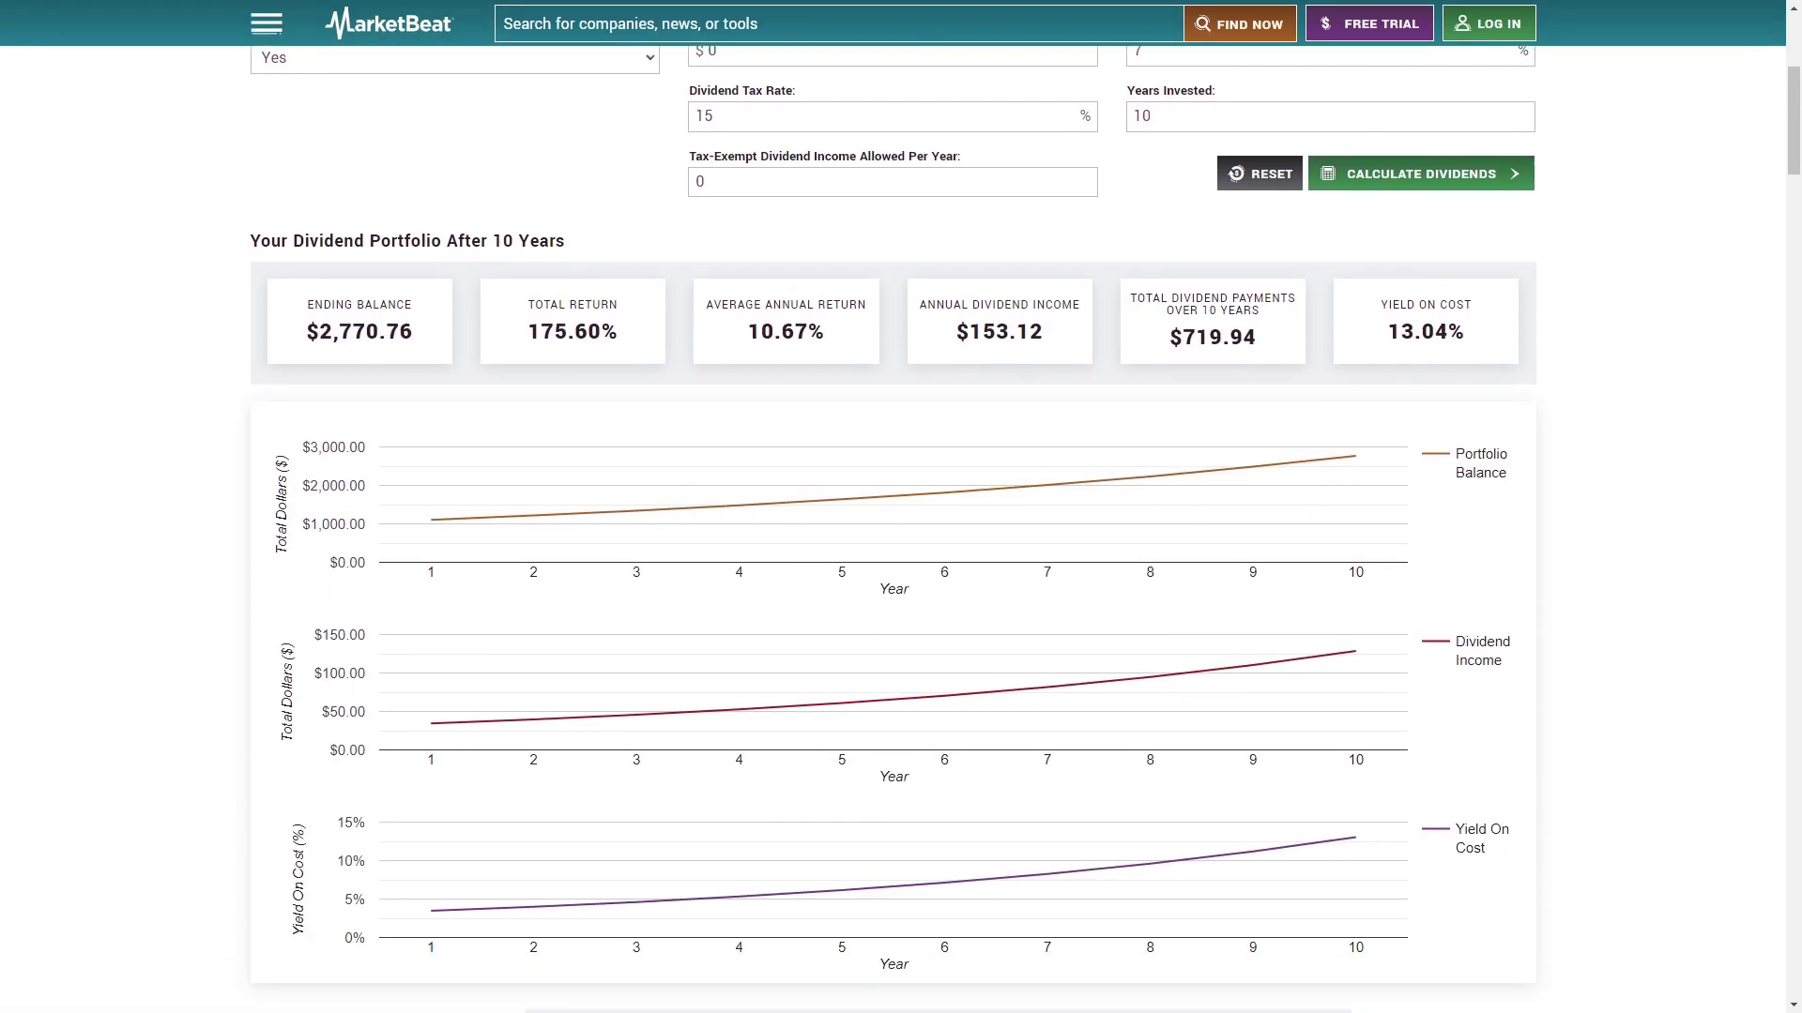